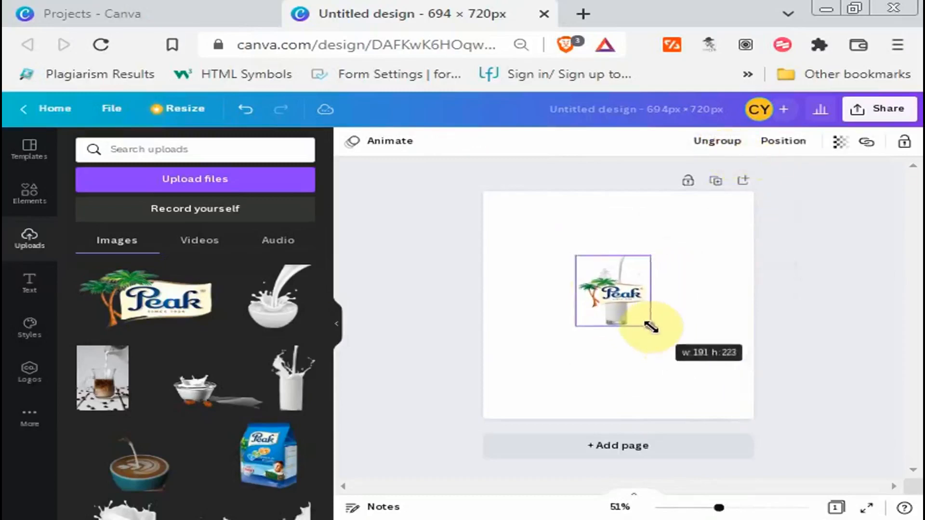
Step: Move the grouped Peak logo and milk glass to the page's upper-left corner
left_click_drag(589, 278, 525, 231)
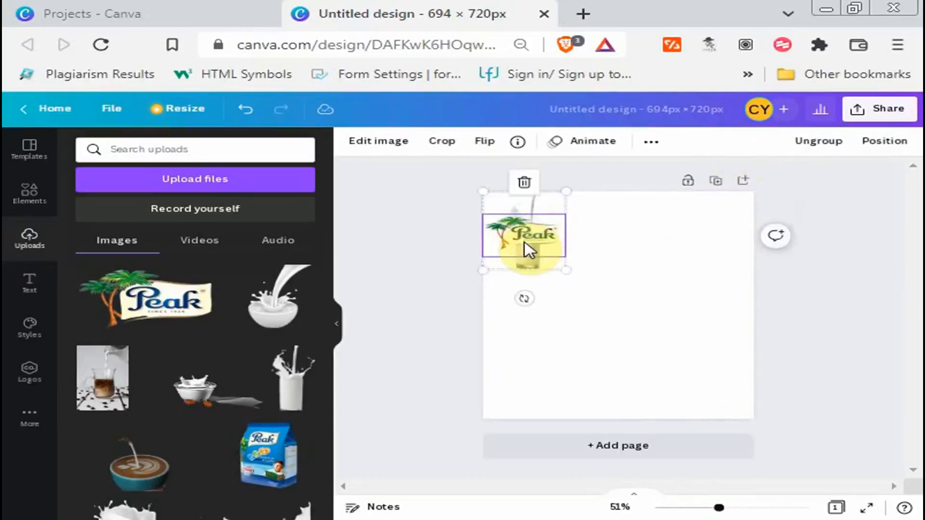
left_click(677, 311)
Step: Add the uploaded blue water photo to the page and set it as the background
left_click(128, 294)
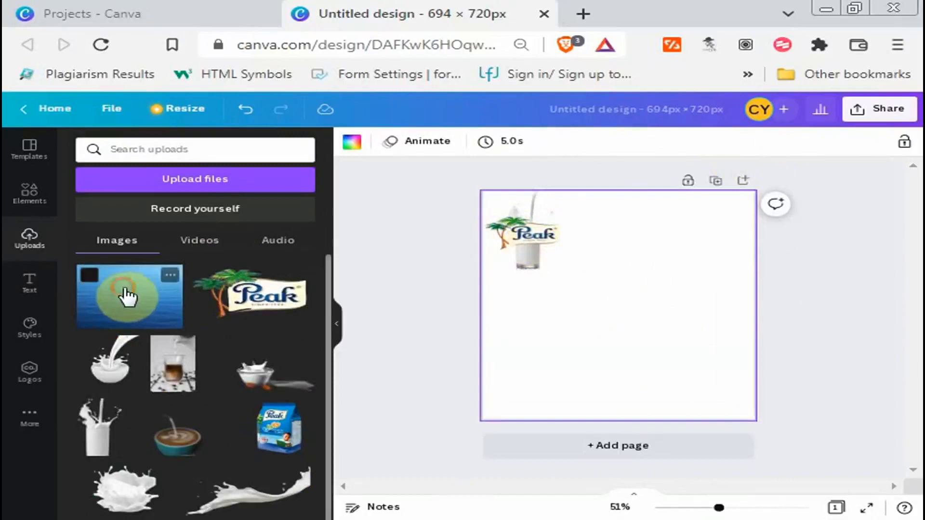
right_click(597, 299)
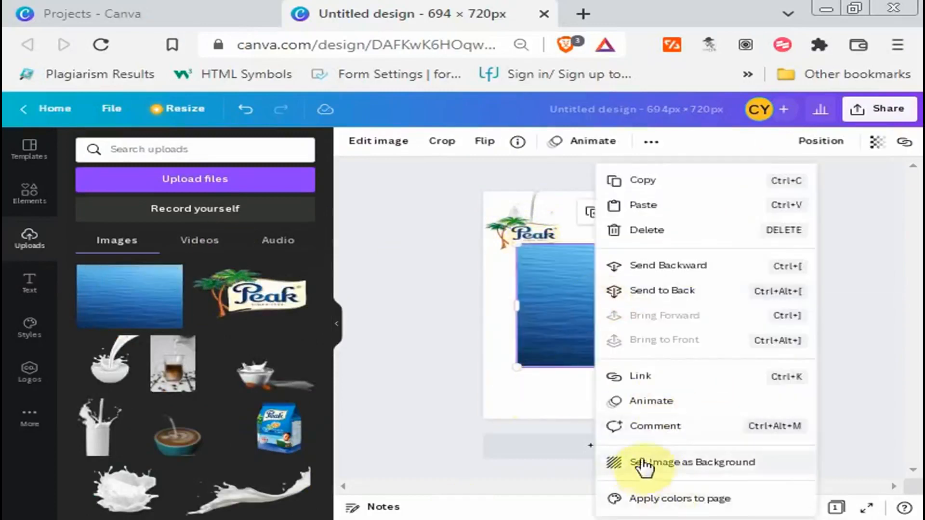
left_click(643, 464)
Step: Shift the Peak logo and milk glass group closer into the page's upper-left corner
left_click(540, 259)
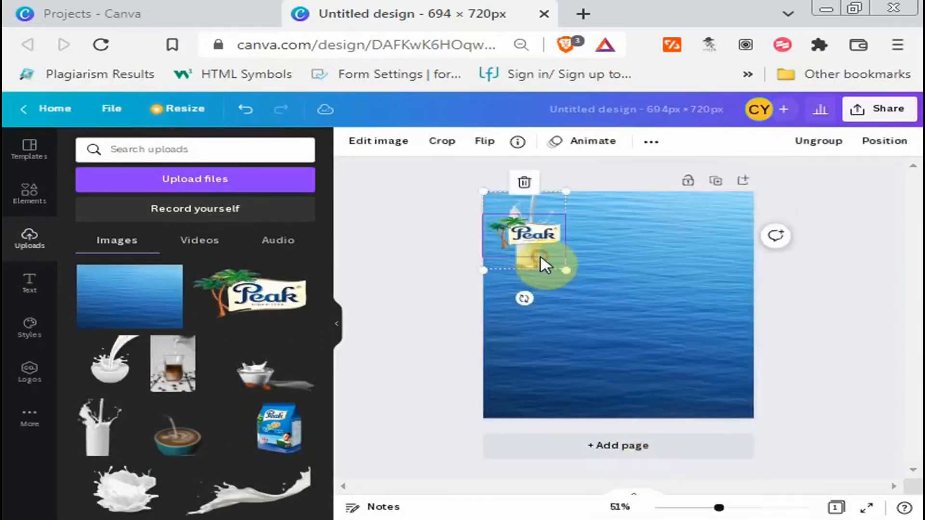
left_click_drag(539, 254, 530, 245)
left_click(645, 327)
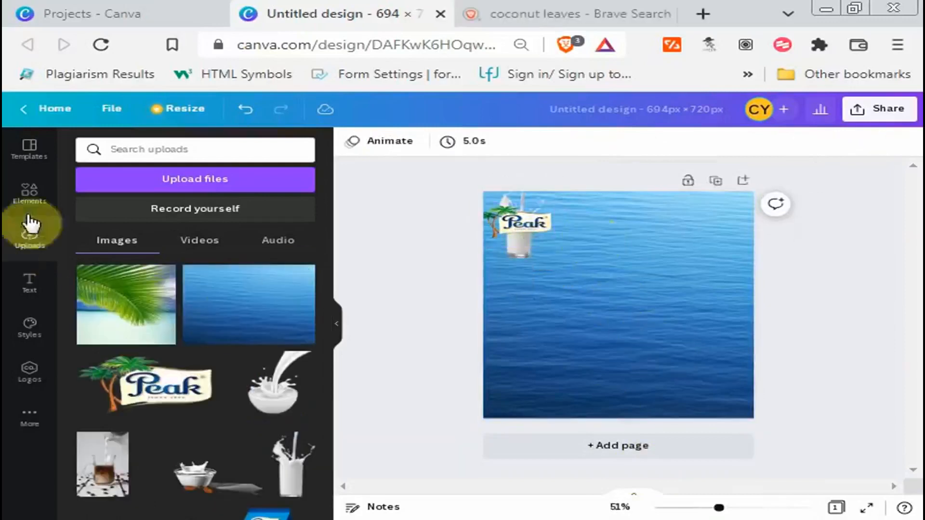
Step: Add the recently used palm leaf graphic to the page and enlarge it
left_click(48, 207)
left_click(109, 255)
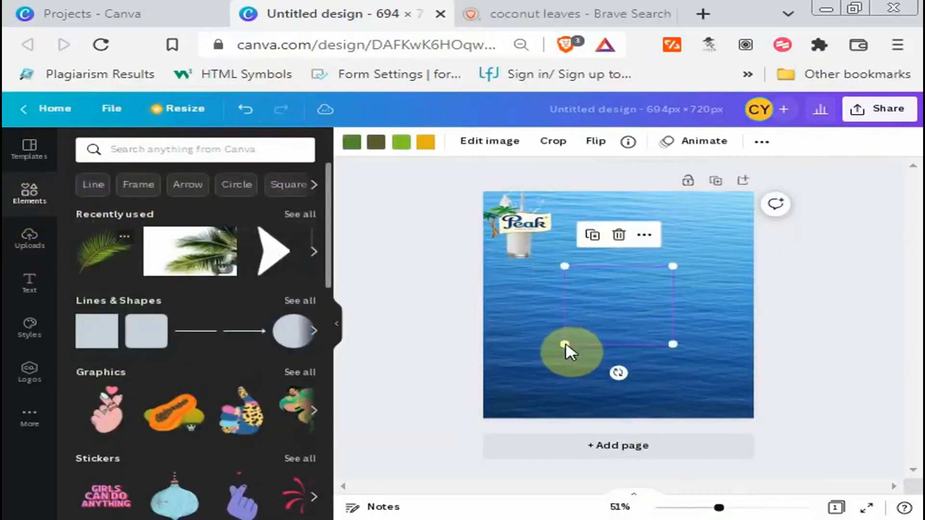
left_click_drag(565, 345, 612, 316)
left_click_drag(558, 360, 522, 368)
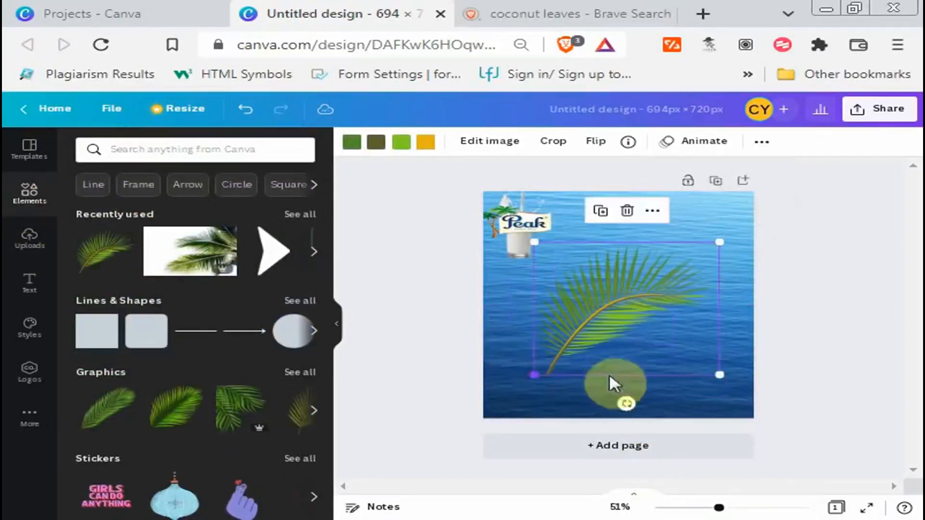
Step: Rotate the palm leaf, place it over the page's upper-left corner, and send it behind the Peak logo group
left_click_drag(623, 401, 527, 357)
left_click_drag(612, 320, 512, 247)
right_click(533, 227)
left_click(562, 347)
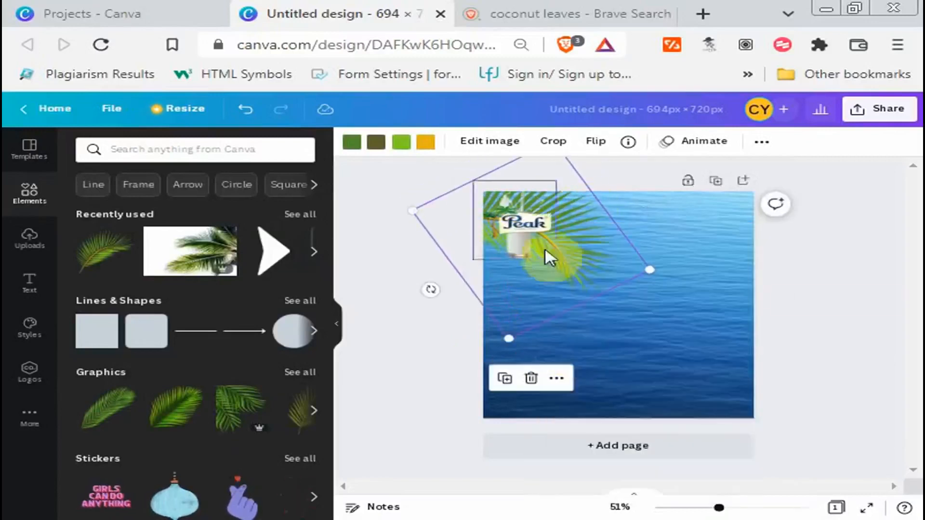
right_click(572, 244)
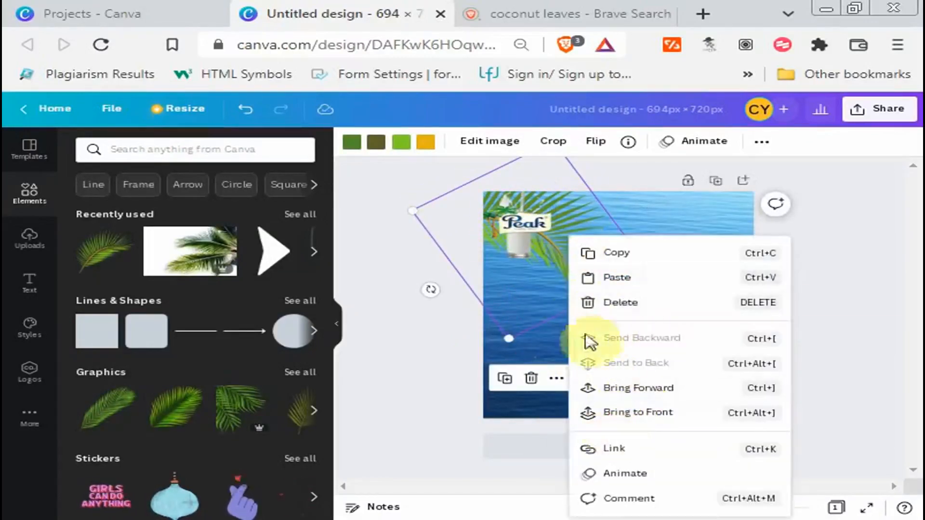
left_click(653, 206)
Step: Duplicate the palm leaf, place the copy lower along the page's left edge, and send it backward
left_click(573, 243)
key("ctrl+c")
key("ctrl+v")
left_click_drag(549, 282, 510, 271)
right_click(510, 270)
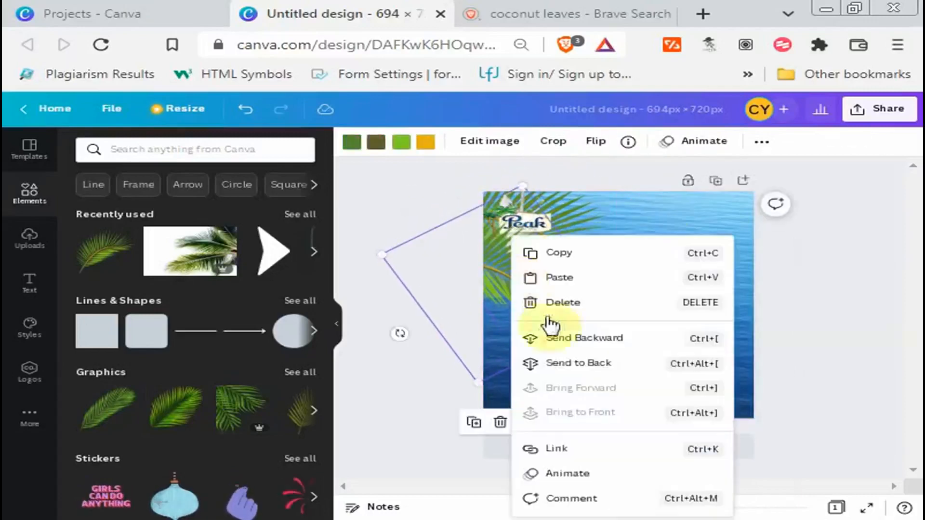
left_click(534, 336)
left_click(800, 302)
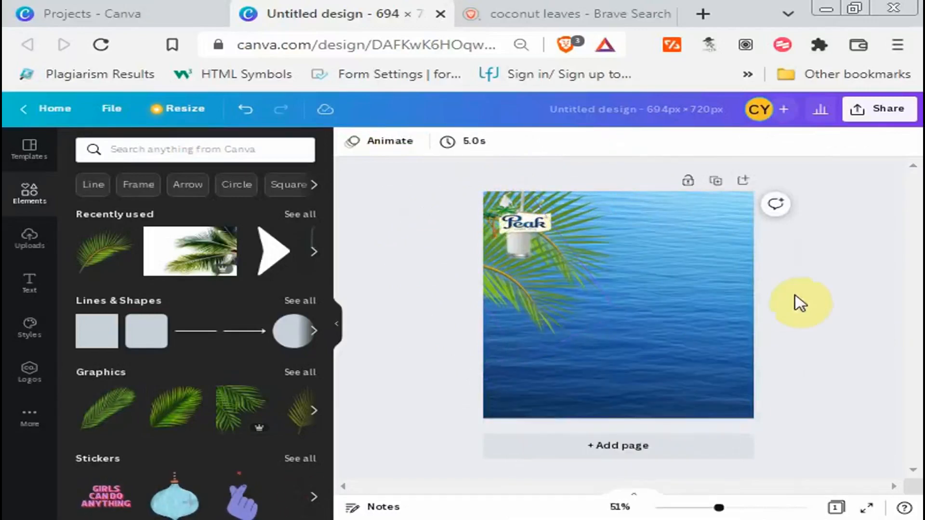
Step: Enlarge the Peak logo and milk glass group and reposition it in the upper-left corner over the leaves
left_click(535, 260)
left_click_drag(555, 260, 596, 295)
left_click_drag(534, 245, 520, 223)
left_click(838, 296)
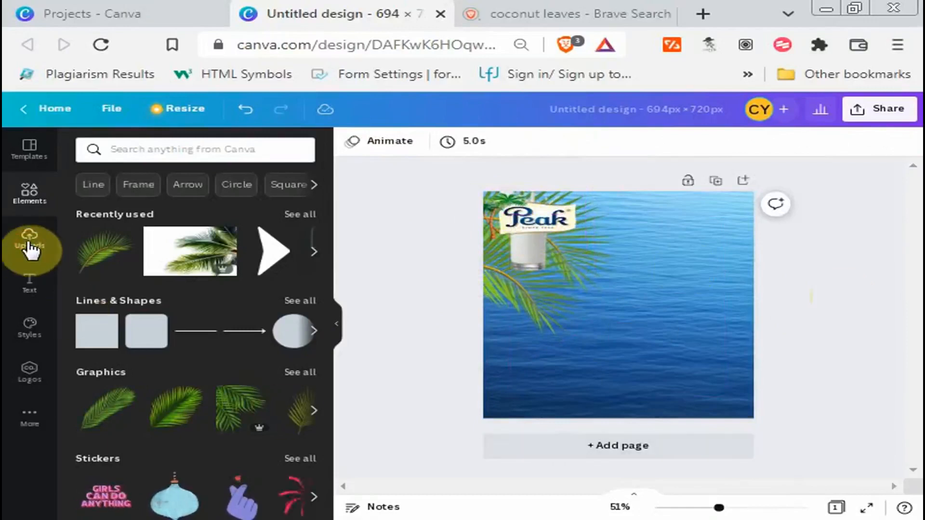
Step: Add the uploaded image of milk pouring into a bowl, enlarge it, and place it at the page's lower-right corner
left_click(30, 248)
scroll(322, 347, "down", 2)
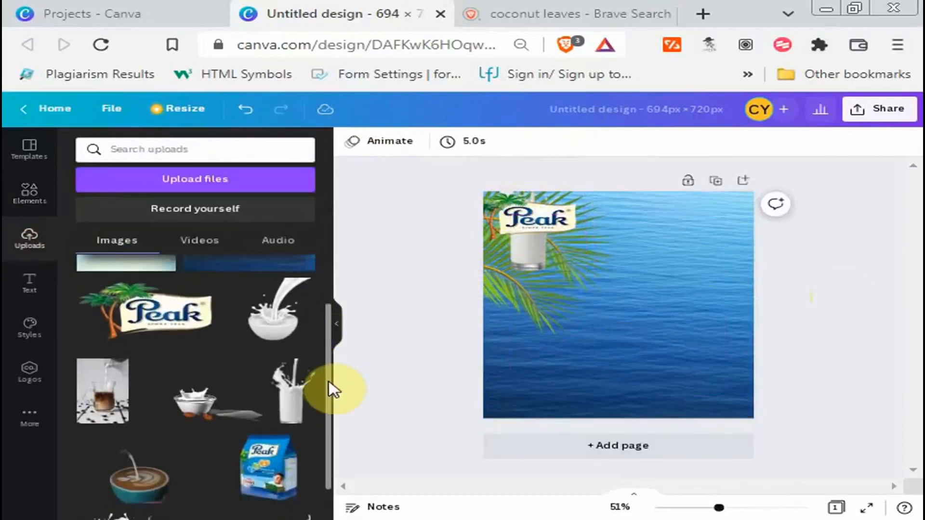
left_click(270, 320)
left_click_drag(554, 371, 479, 413)
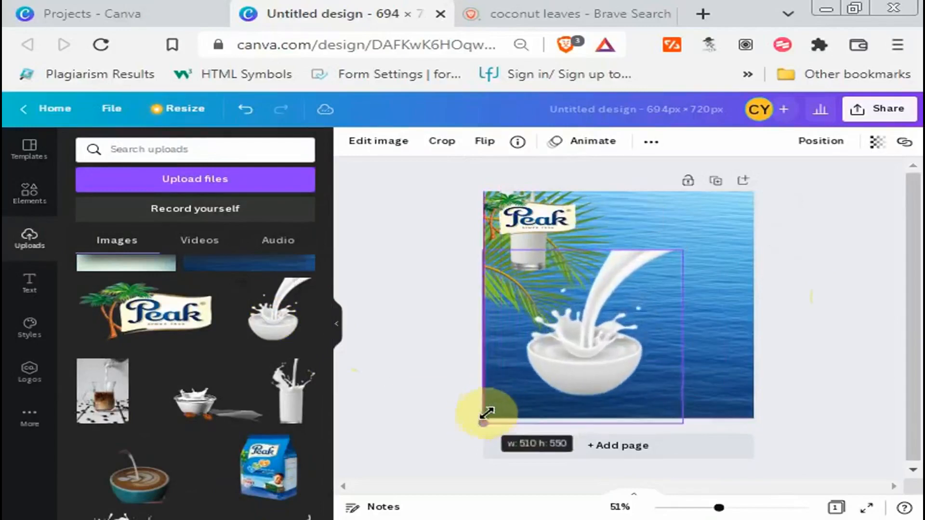
left_click_drag(595, 342, 747, 399)
Step: Add the uploaded Peak milk pack, resize it, and place it in front of the bowl at the lower-right corner
left_click(269, 464)
left_click_drag(642, 347, 689, 363)
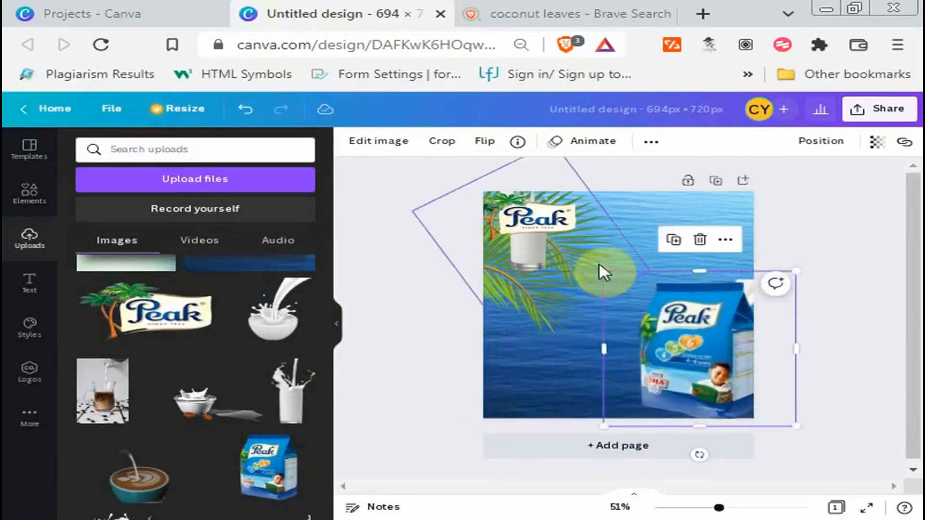
left_click(600, 268)
left_click(522, 359)
left_click(678, 355)
left_click_drag(602, 271, 643, 332)
left_click_drag(694, 364, 684, 366)
left_click(862, 399)
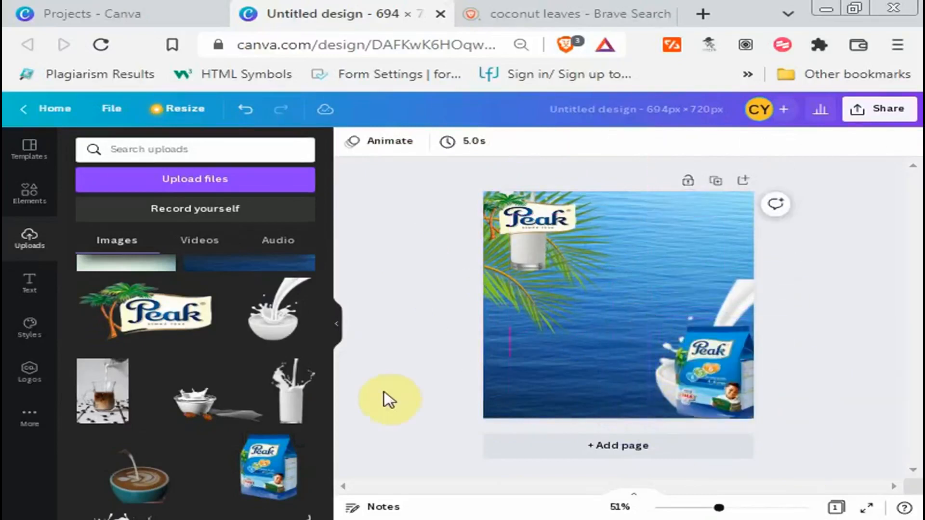
Step: Add the uploaded milk splash image, enlarge it, and place it partly off the page's upper-right edge
scroll(329, 399, "down", 2)
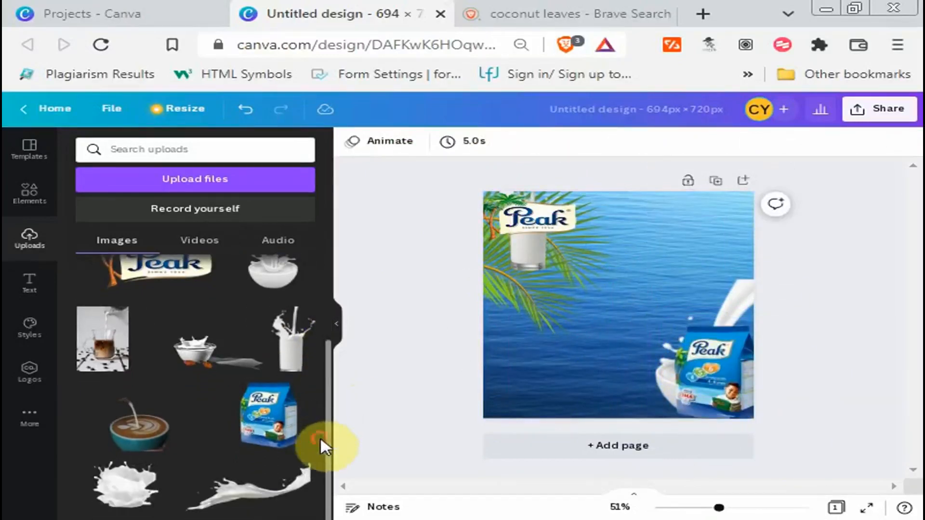
left_click(125, 491)
left_click_drag(549, 345, 489, 354)
left_click_drag(606, 331, 738, 219)
left_click(842, 411)
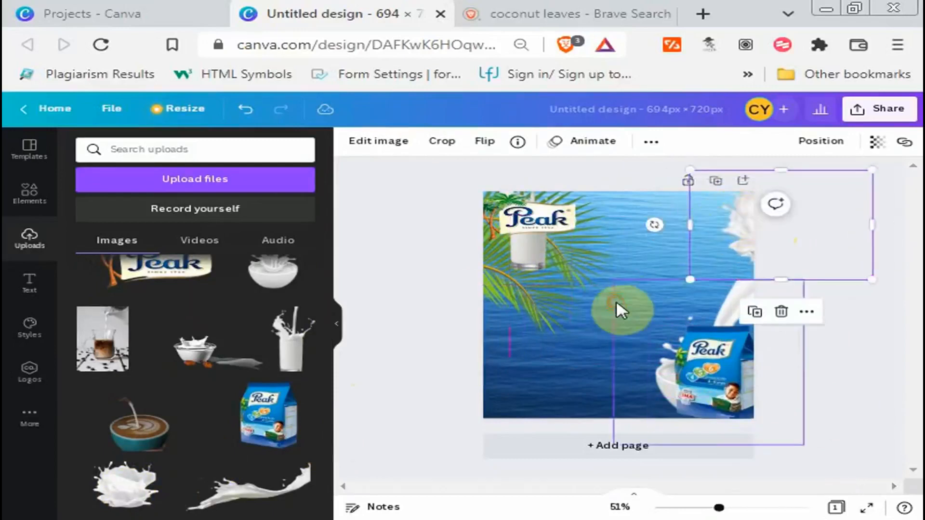
left_click(562, 368)
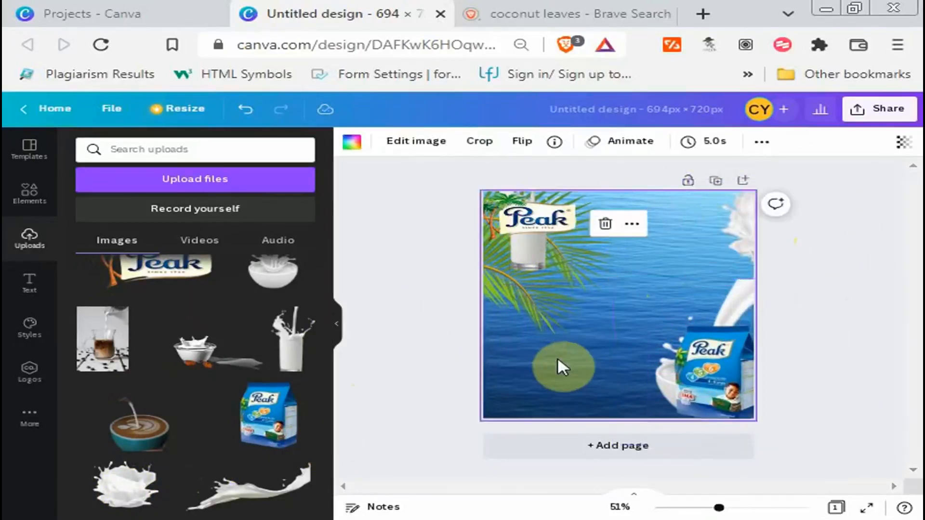
Step: Add a heading reading "Break" in Agrandir Tight Medium and enlarge it to a font size of about 96
left_click(30, 289)
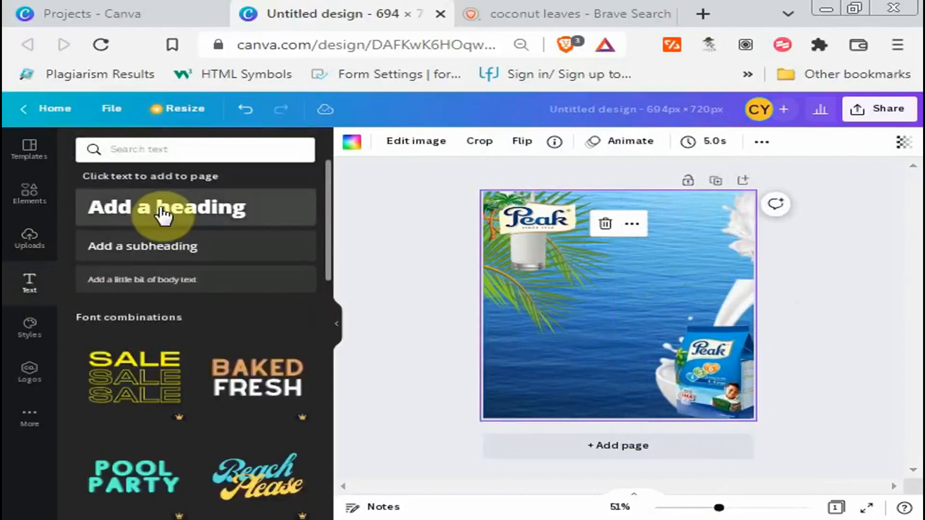
left_click(164, 215)
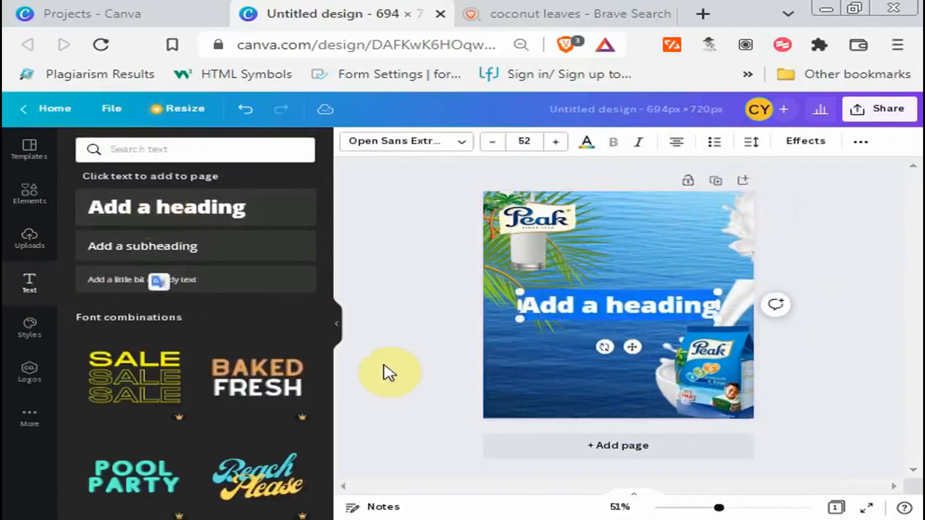
type("Break")
left_click(448, 142)
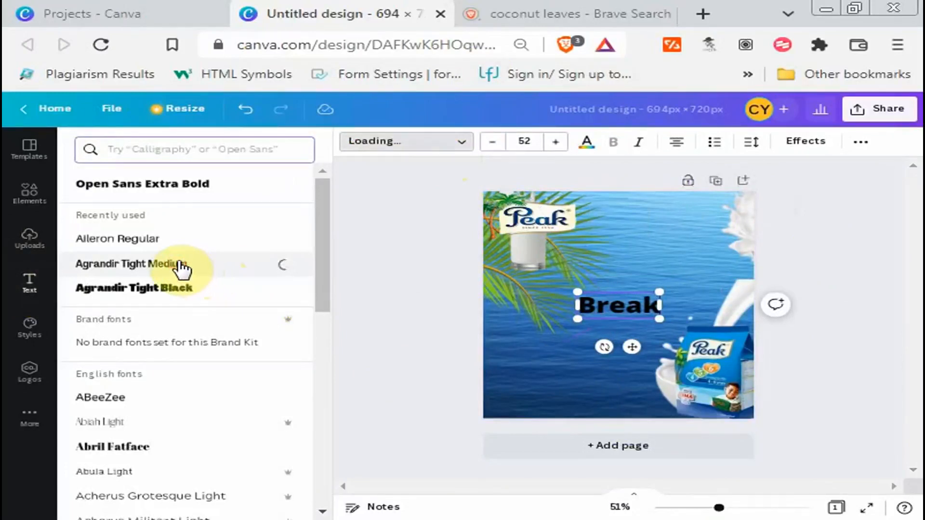
left_click_drag(586, 319, 530, 341)
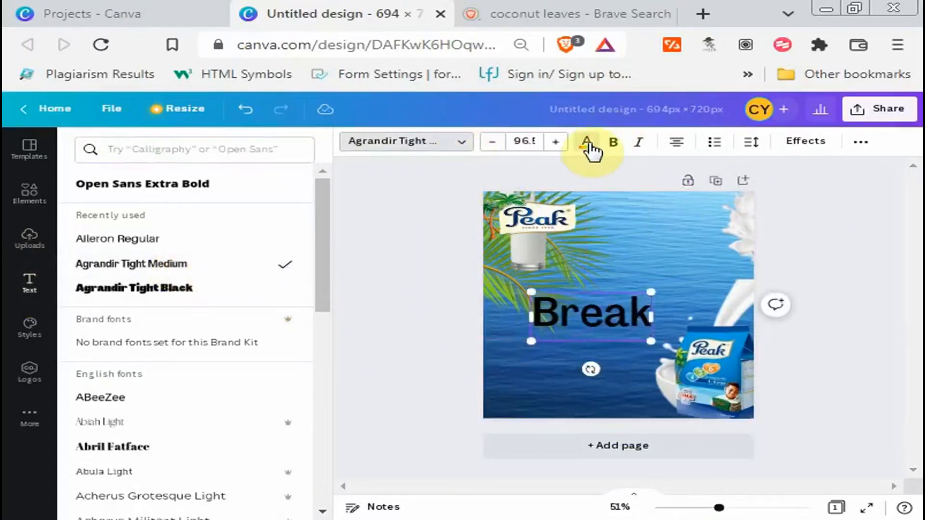
Step: Color the "Break" heading white and apply the Hollow effect with a thickness of 67
left_click(587, 142)
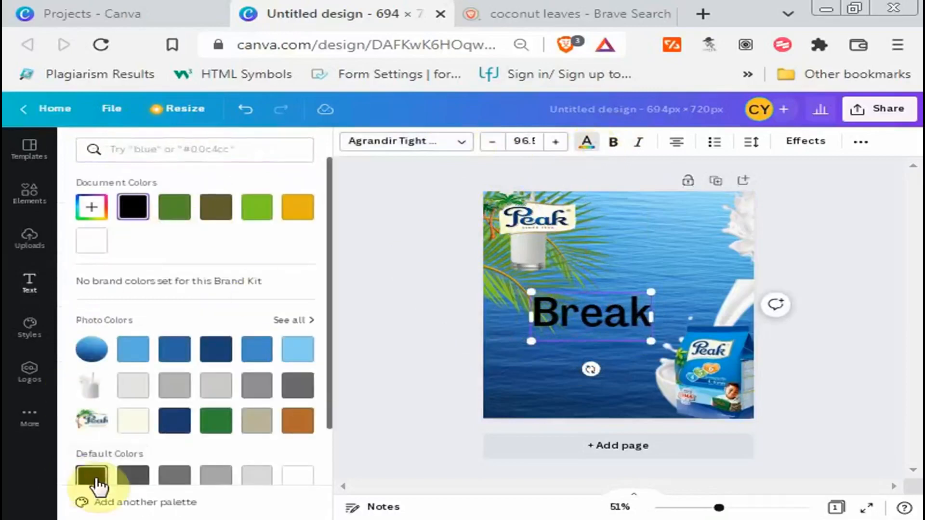
left_click(296, 477)
left_click(815, 145)
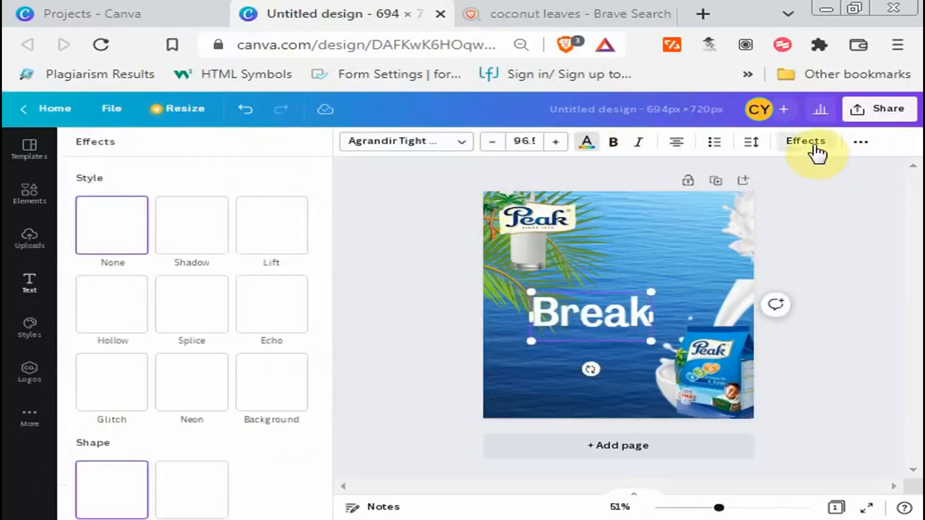
left_click(124, 327)
left_click_drag(322, 413, 330, 459)
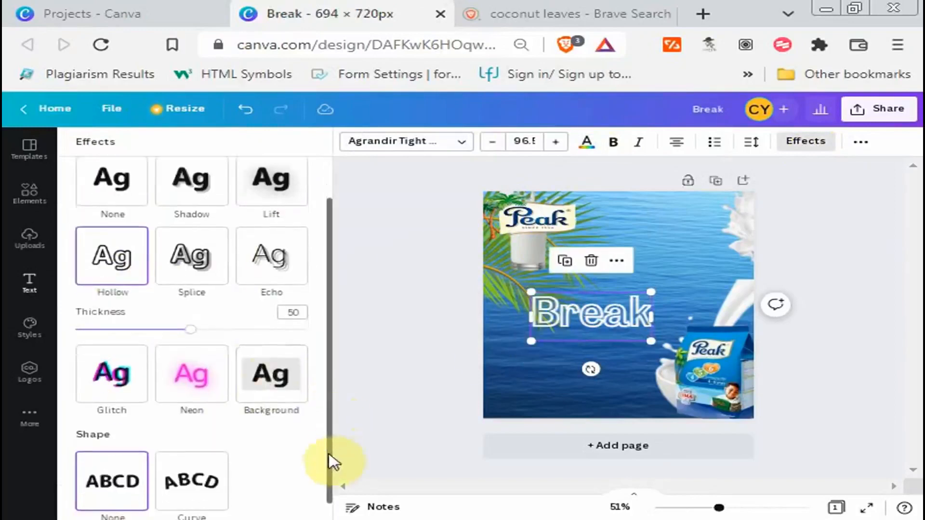
mouse_move(190, 329)
left_mouse_down()
mouse_move(155, 330)
mouse_move(207, 329)
left_mouse_up()
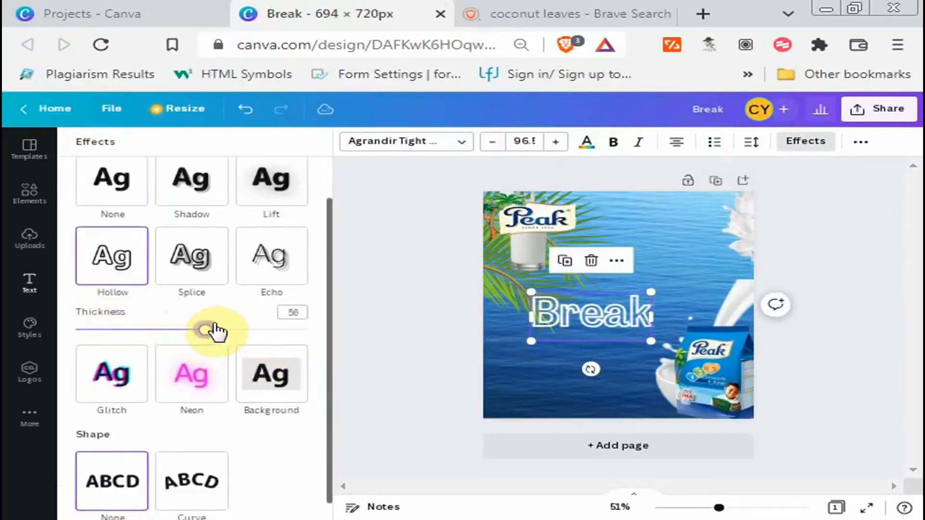
Step: Duplicate the "Break" heading, separate the two texts, and change the lower one to "Fast"
left_click_drag(592, 324, 596, 356)
key("ctrl+d")
double_click(578, 363)
type("Fast")
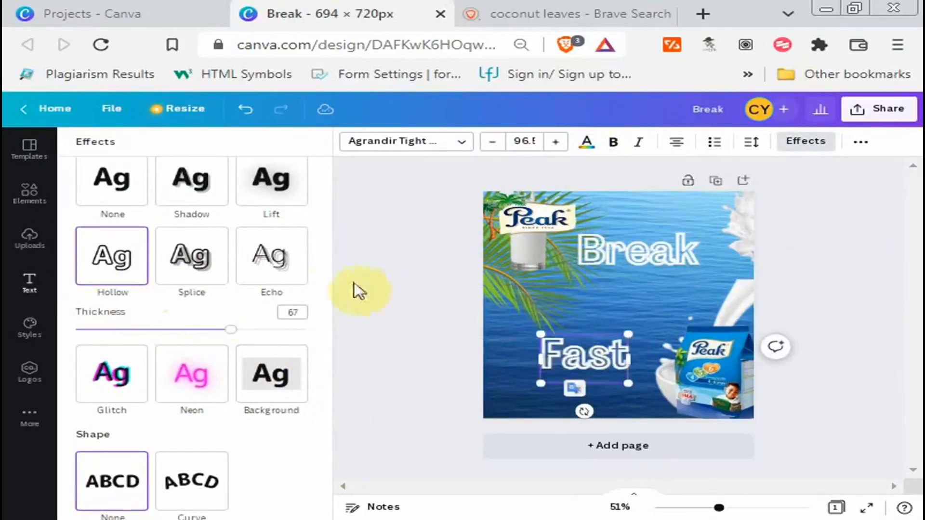
Step: Remove the Hollow effect from "Fast" and color the text light green from the document colors
left_click(93, 253)
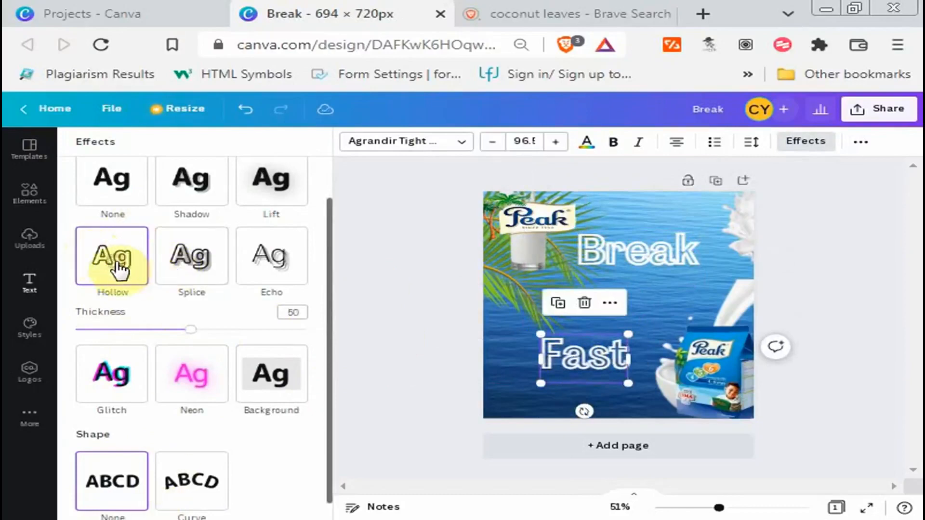
scroll(330, 367, "up", 1)
left_click(112, 225)
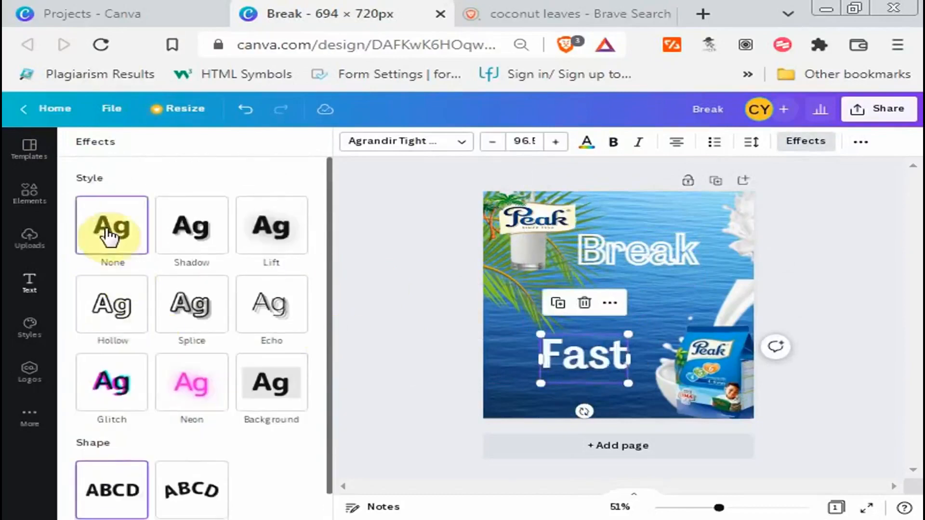
left_click(586, 142)
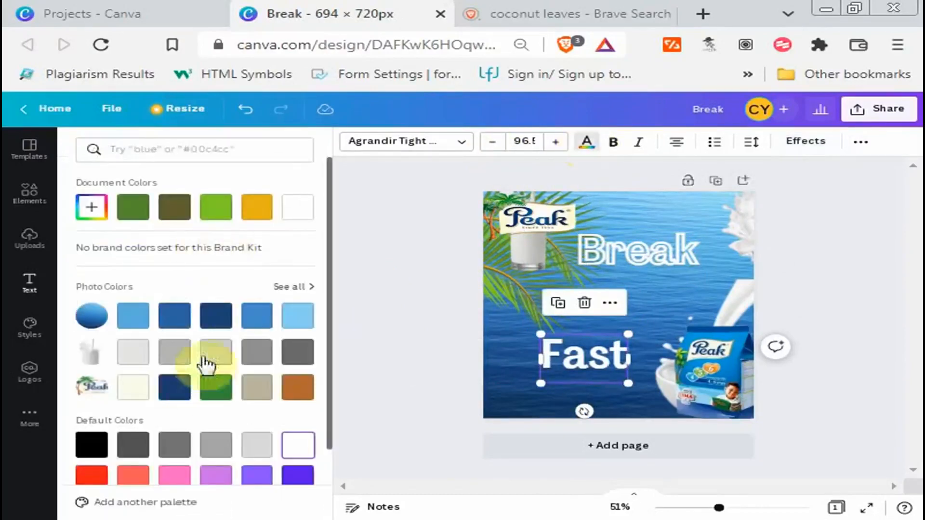
left_click(89, 449)
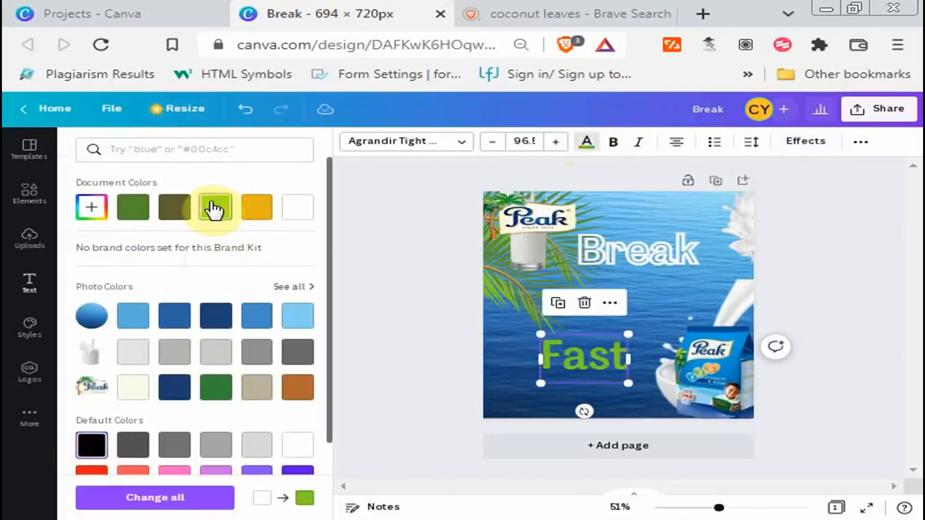
Step: Move "Break" to the lower-left area, reduce "Fast" to size 76.4, and place it above the end of "Break"
left_click_drag(633, 262, 534, 370)
left_click(619, 369)
left_click_drag(648, 394, 679, 272)
left_click_drag(560, 362, 553, 395)
left_click_drag(670, 263, 614, 322)
left_click(496, 325)
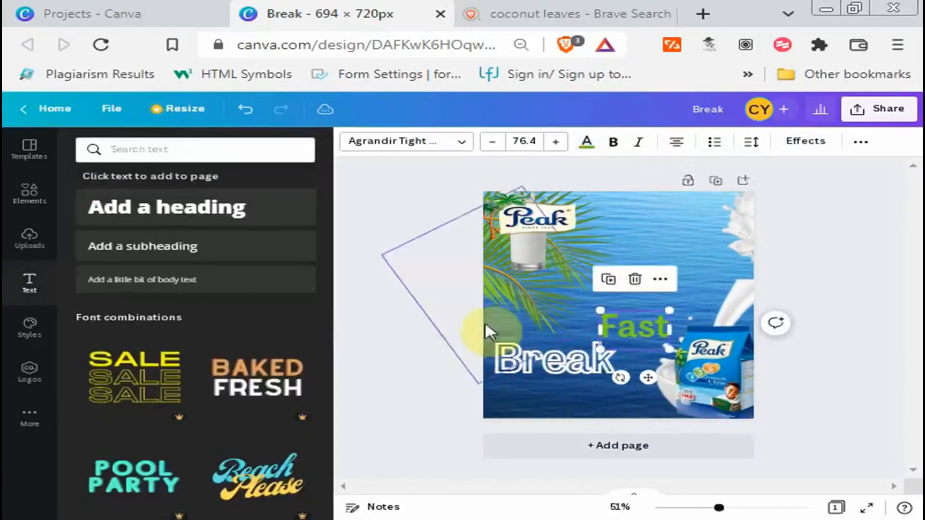
left_click(488, 340)
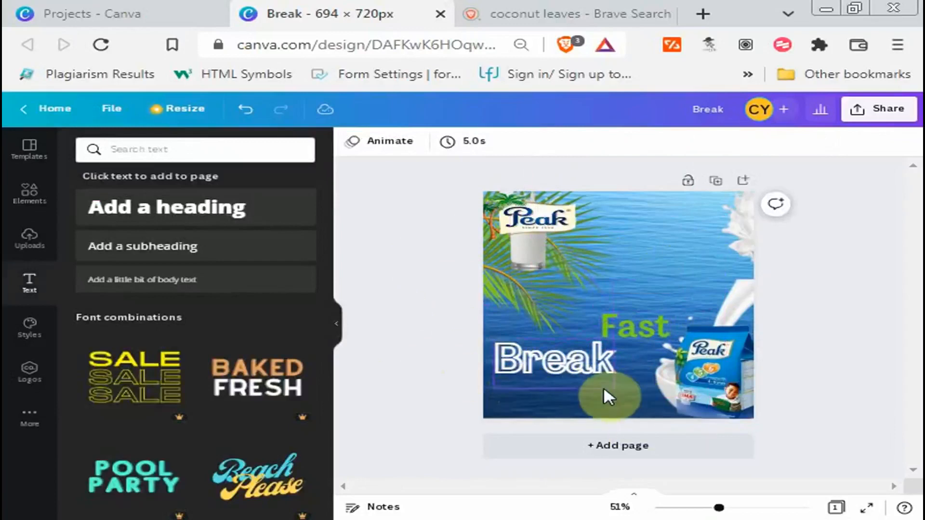
Step: Shrink "Break" and "Fast" and line them up side by side as one word in the page's lower-left corner
left_click_drag(553, 378, 540, 410)
left_click_drag(597, 422, 526, 413)
left_click_drag(624, 327, 598, 410)
left_click(838, 257)
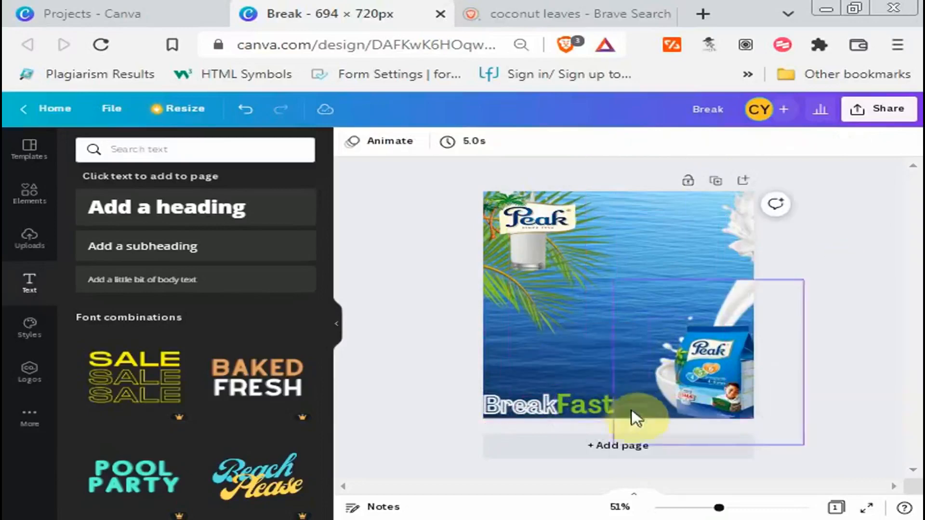
Step: Group "Break" and "Fast" and move the heading to the page's upper right, beside the Peak logo and ending at the page edge
left_click(533, 416)
right_click(524, 407)
left_click(537, 425)
left_click_drag(571, 434, 564, 293)
right_click(667, 262)
left_click(689, 272)
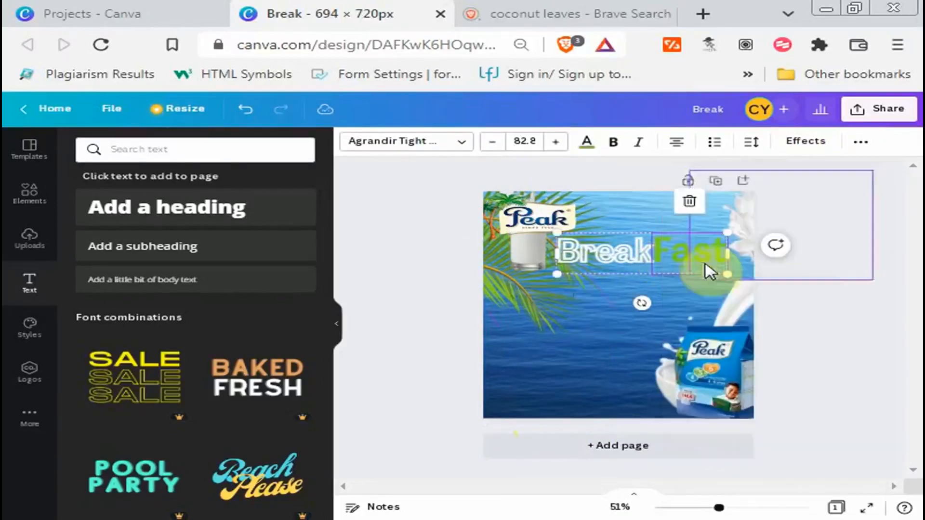
left_click(819, 264)
left_click_drag(592, 268, 609, 257)
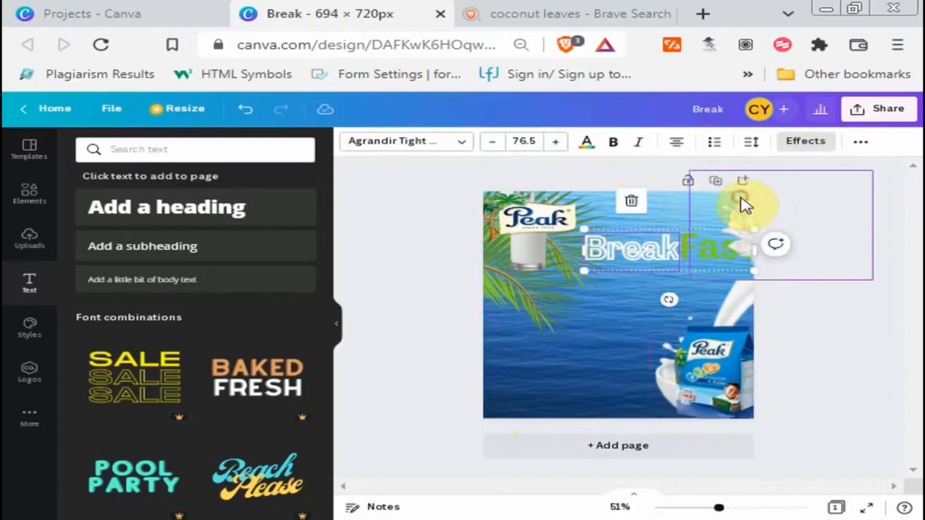
Step: Send the milk splash in the page's upper-right corner behind the "BreakFast" heading
left_click(739, 201)
right_click(739, 200)
left_click(605, 265)
left_click(868, 342)
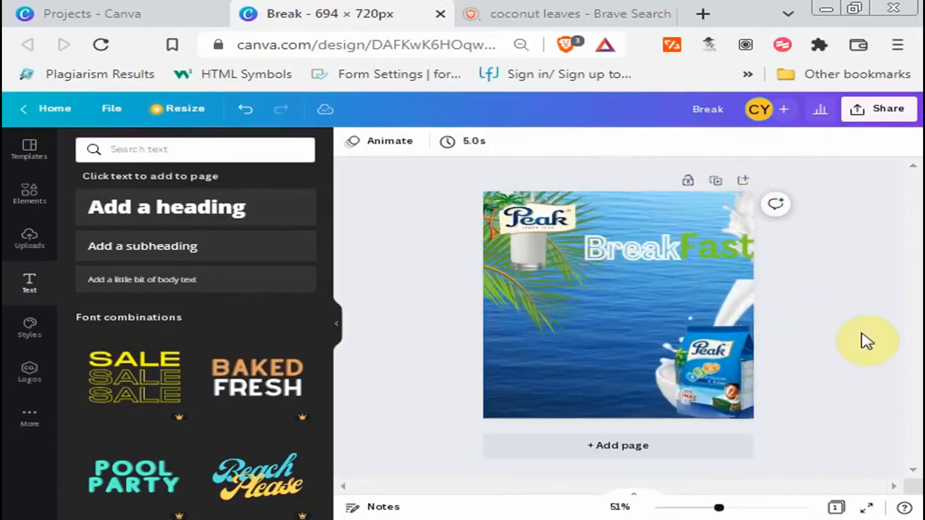
Step: Try "Break" in black, removing its Hollow effect and reapplying it with a thickness of 96
left_click(629, 265)
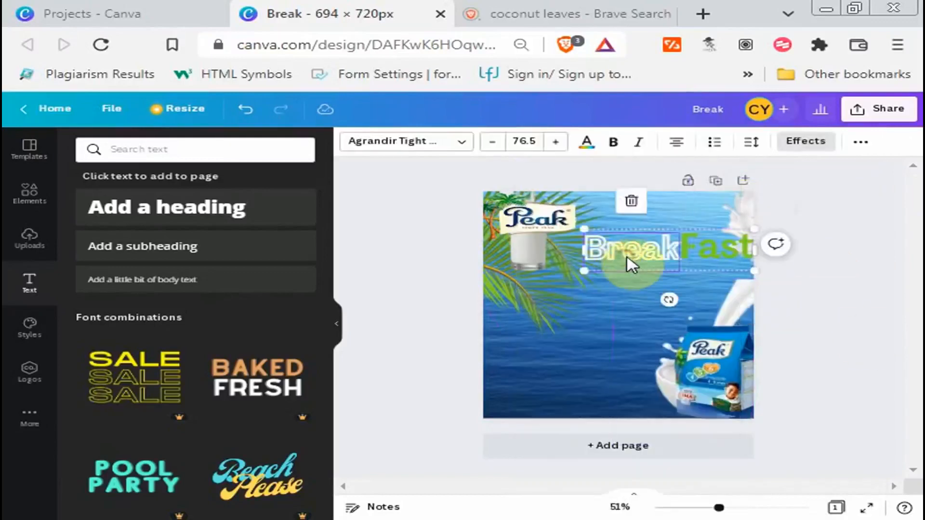
left_click(586, 143)
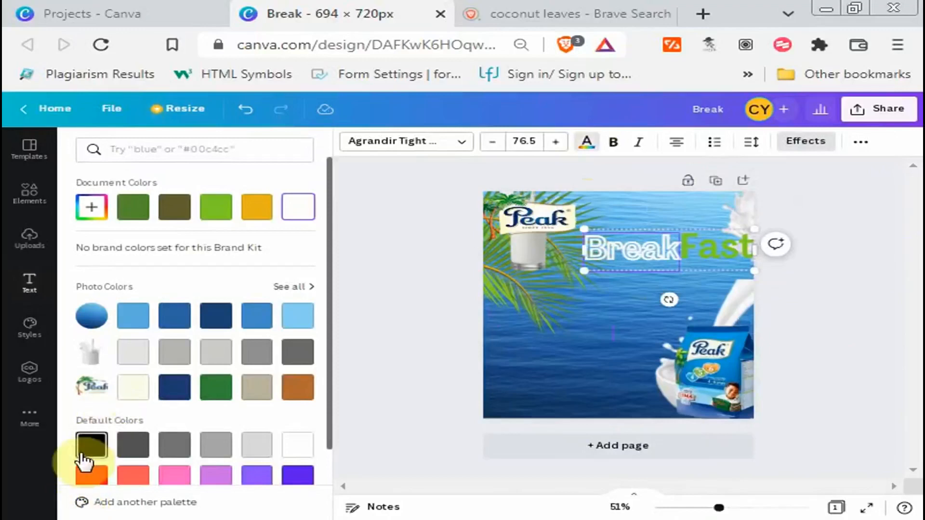
left_click(798, 149)
left_click_drag(162, 377, 332, 386)
left_click(104, 230)
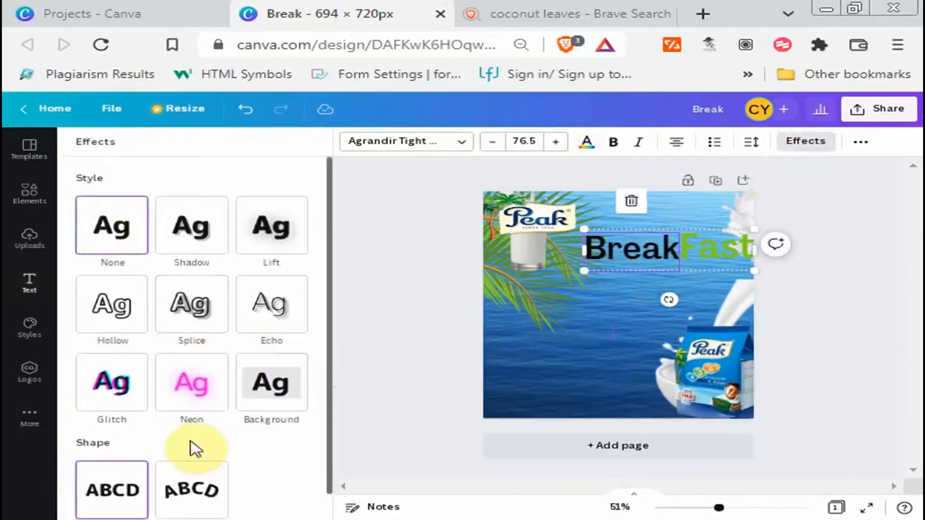
left_click_drag(232, 378, 181, 379)
left_click_drag(246, 405, 304, 405)
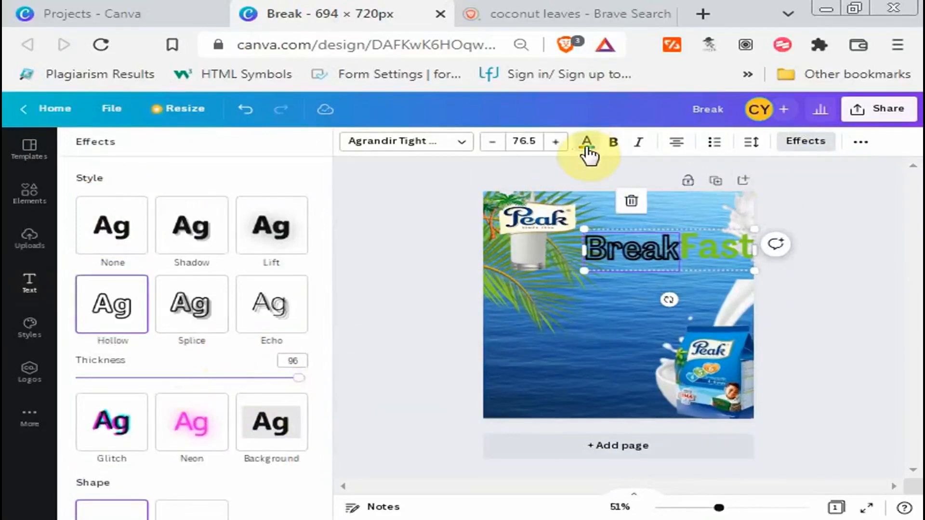
Step: Color "Break" cream from the Peak logo's photo colors and set its Hollow thickness to about 70
left_click(585, 147)
left_click(133, 424)
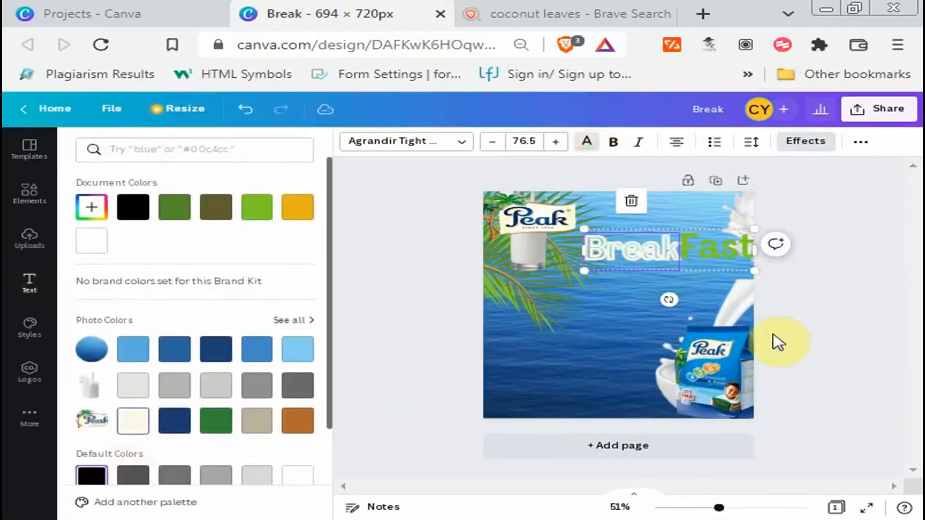
left_click(799, 150)
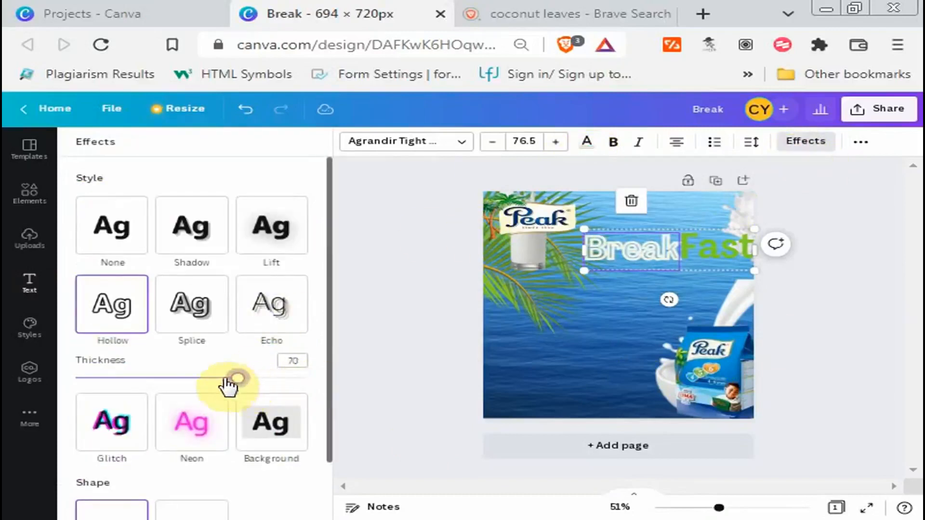
key("Escape")
Step: Add a heading reading "Plus", make it italic and color it orange from the document colors
left_click(200, 212)
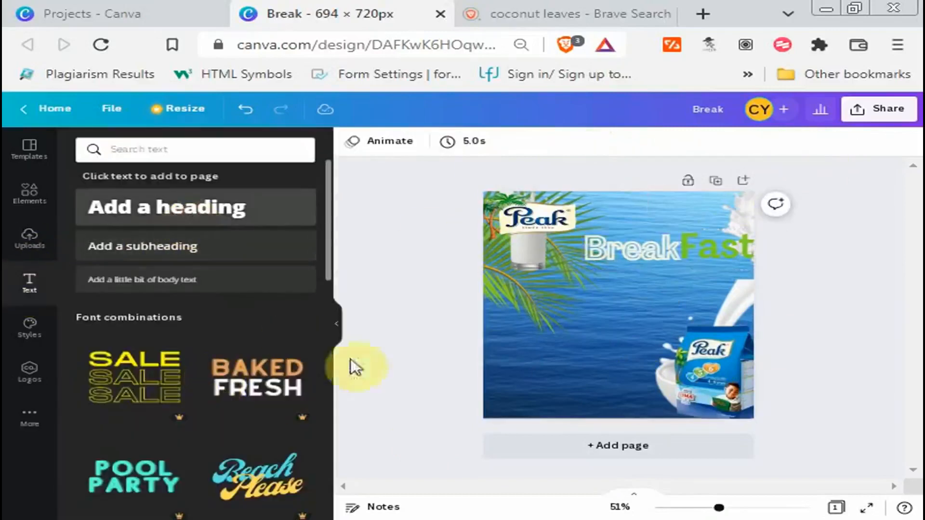
type("Plus")
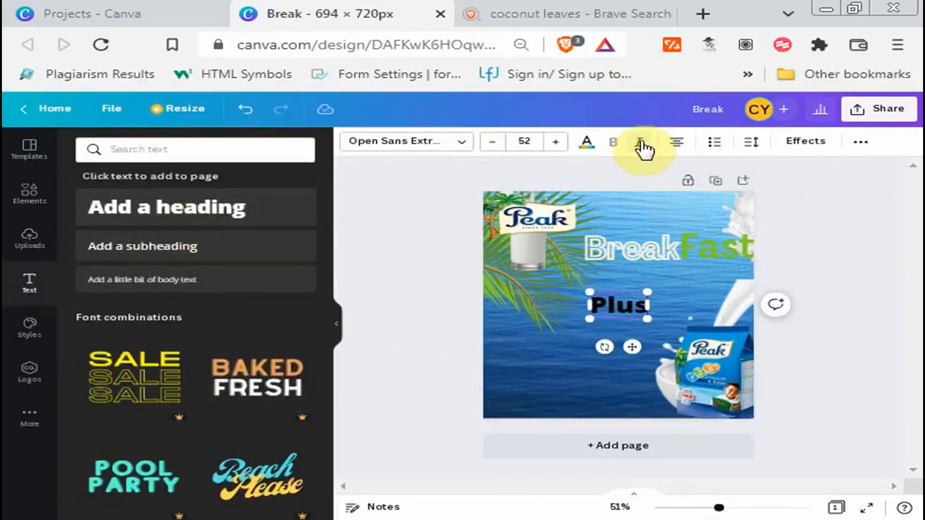
left_click(585, 144)
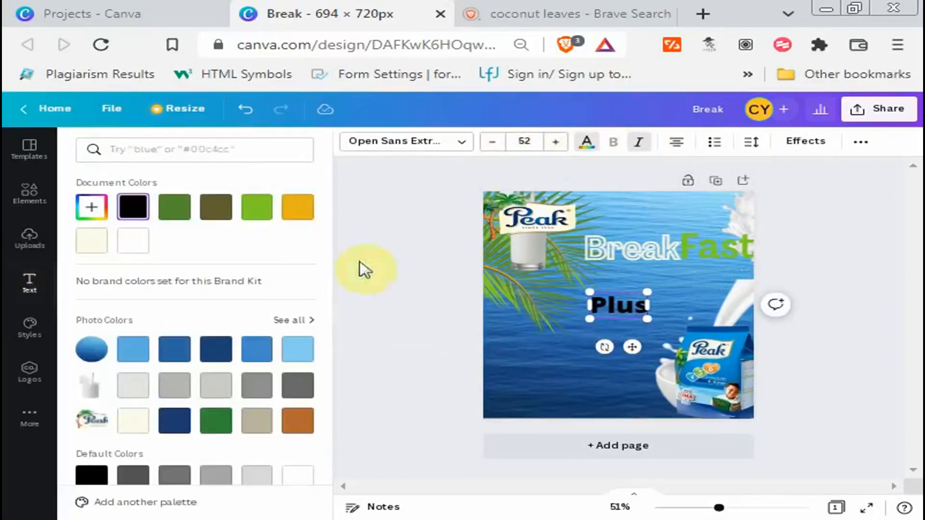
left_click(299, 208)
Step: Enlarge "Plus" to size 73.6 and place it directly below "Fast", against the page's right edge
left_click_drag(574, 329, 730, 326)
left_click(424, 340)
left_click(903, 362)
left_click(699, 286)
left_click_drag(740, 295, 678, 310)
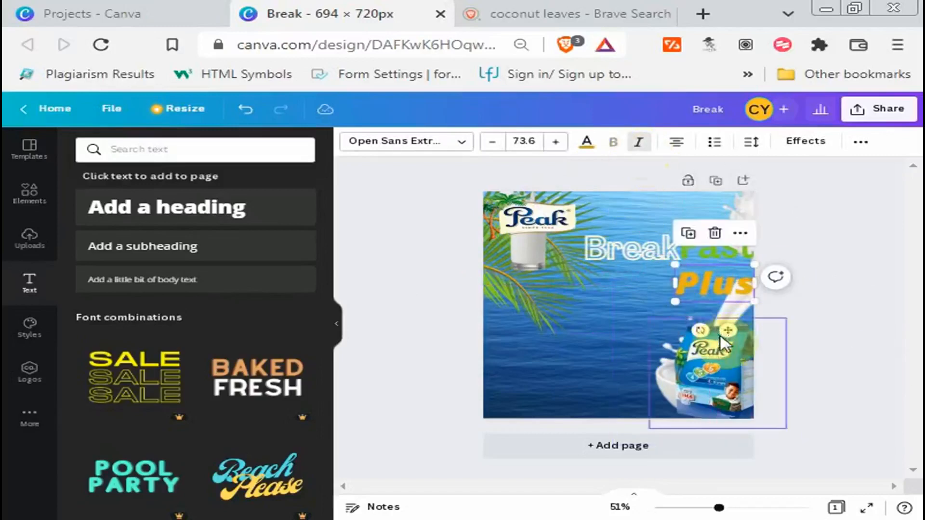
left_click(817, 365)
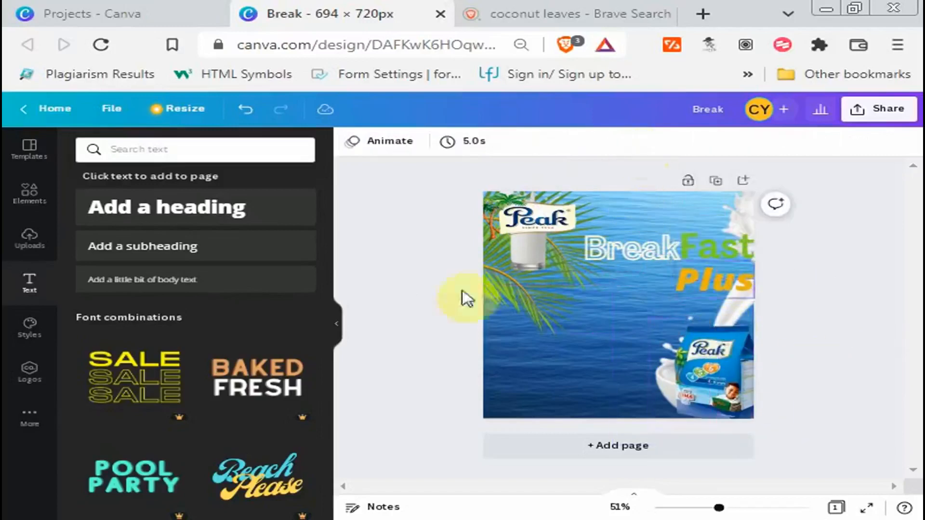
Step: Add a heading reading "More Nourishment Everyday" on three lines, enlarge it to size 56.2 and color it white
left_click(223, 208)
type("Ma")
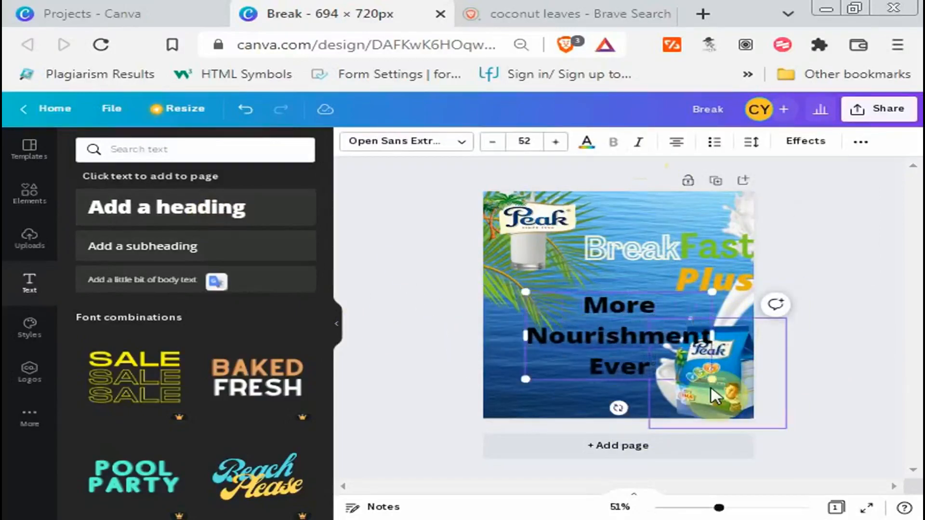
type("y")
left_click_drag(516, 392, 501, 401)
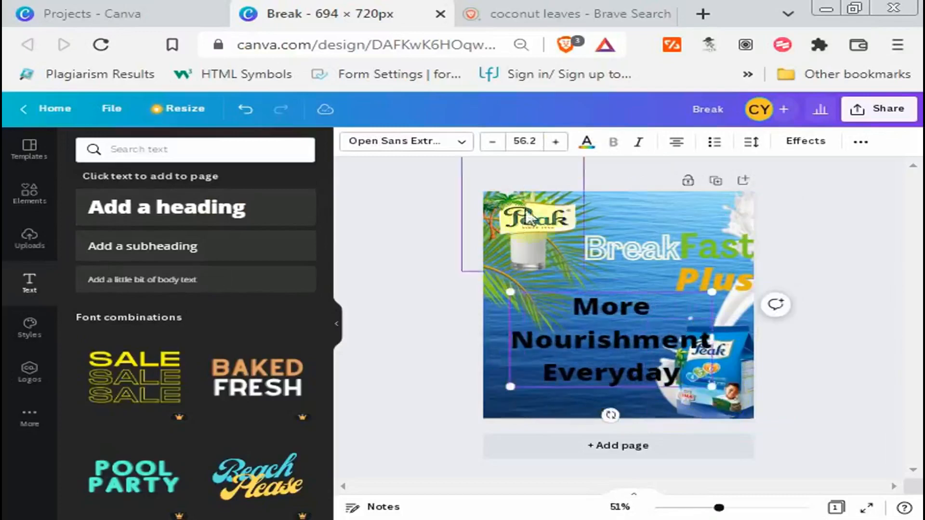
left_click(586, 144)
left_click(131, 241)
Step: Set the word "Everyday" in the Amsterdam One font
left_click(460, 147)
left_click_drag(326, 278, 304, 378)
scroll(299, 386, "down", 10)
left_click_drag(296, 446, 295, 458)
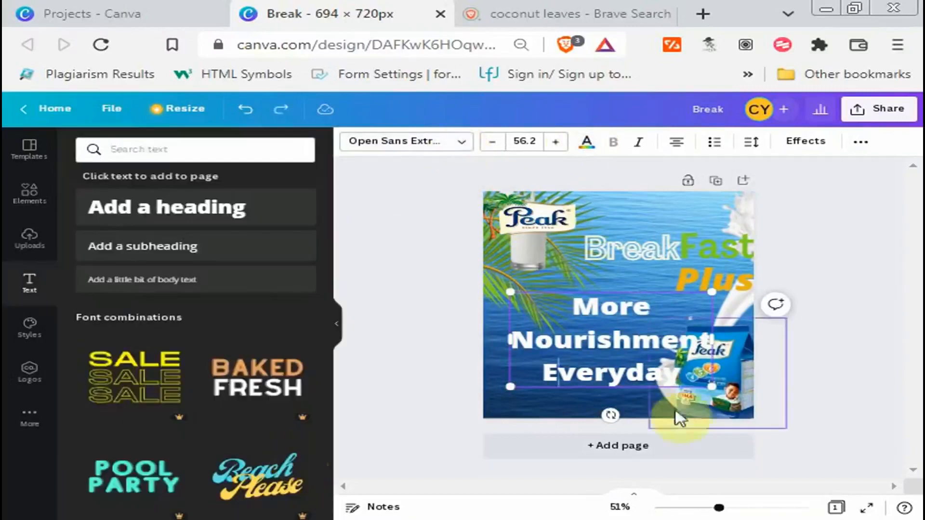
left_click(465, 145)
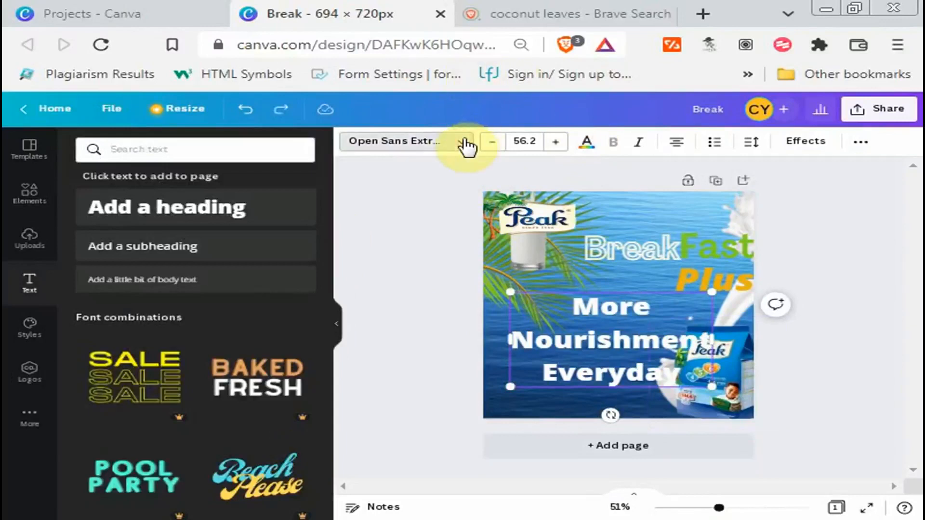
left_click(183, 248)
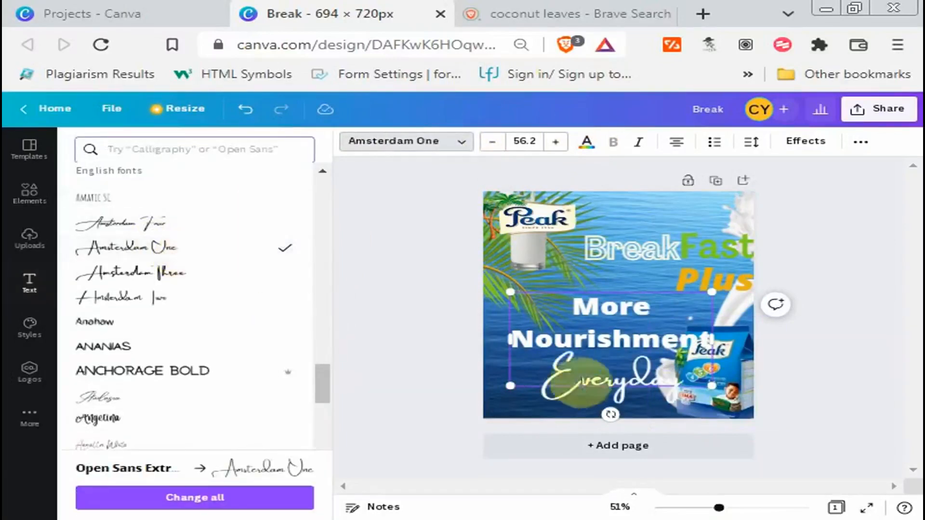
Step: Shrink the "More Nourishment Everyday" text to about size 40 and place it below "Break", clear of "Plus" and the milk pack
left_click_drag(712, 386, 689, 359)
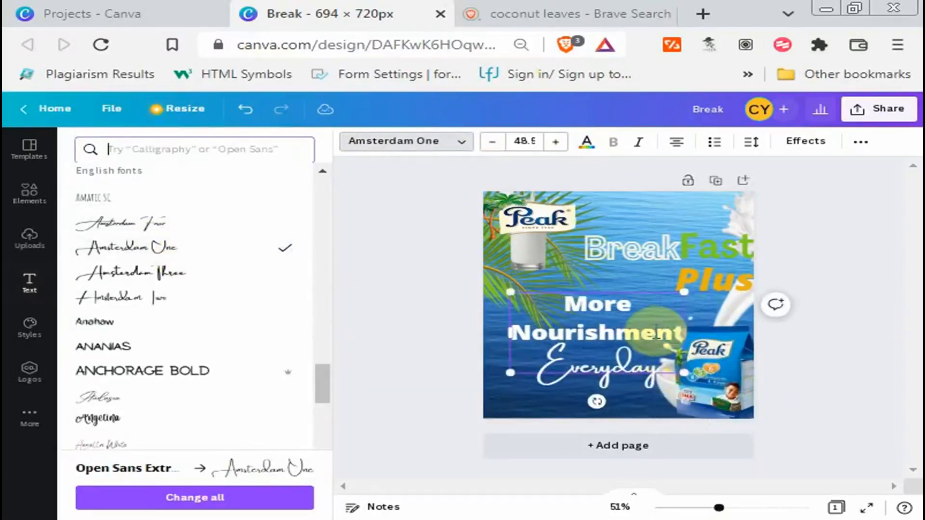
left_click(667, 348)
left_click(825, 359)
left_click_drag(640, 320, 671, 289)
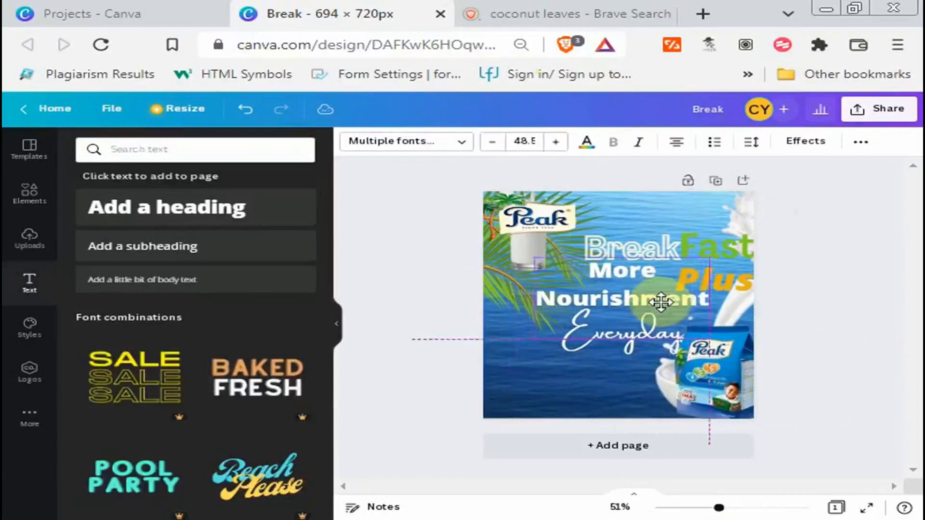
left_click_drag(540, 340, 558, 358)
left_click_drag(640, 305, 634, 304)
Step: Send the "More Nourishment Everyday" text and the palm leaf backward one layer each, and nudge the text slightly left
right_click(620, 307)
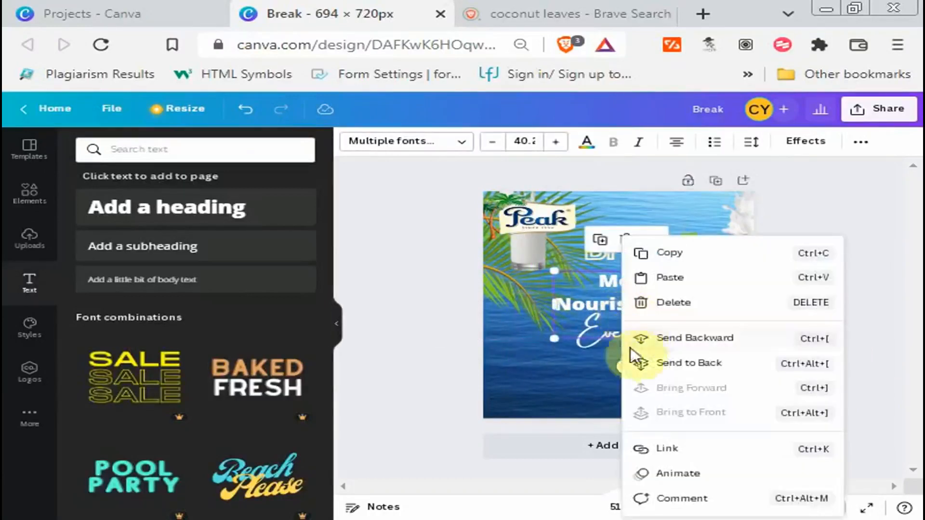
left_click(706, 337)
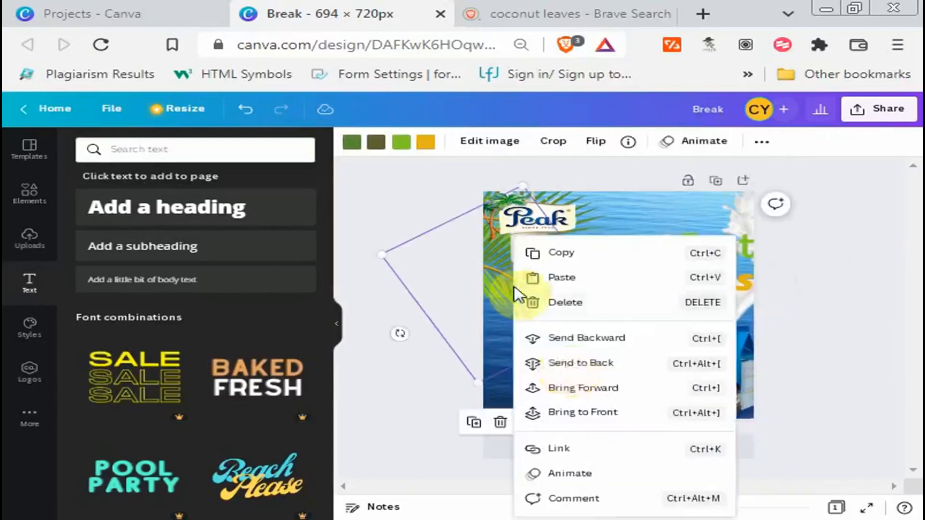
left_click(557, 337)
left_click(832, 319)
left_click(562, 339)
left_click_drag(560, 336, 546, 336)
left_click(831, 358)
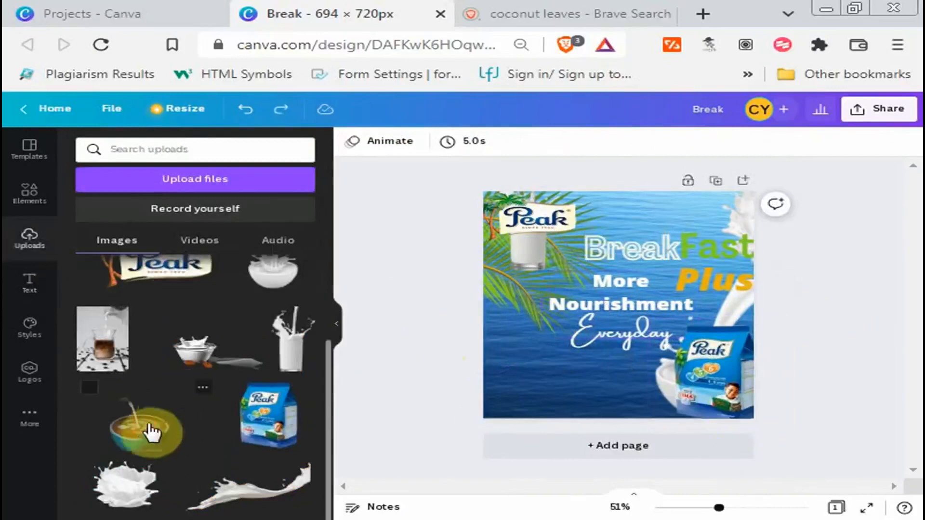
Step: Add the uploaded coffee cup image and resize it so it sits partly cropped in the page's lower-left corner
left_click_drag(608, 340, 514, 404)
left_click_drag(449, 341, 429, 339)
left_click_drag(478, 385, 414, 382)
left_click_drag(532, 392, 535, 363)
left_click_drag(524, 411, 525, 427)
left_click_drag(425, 327, 408, 318)
left_click(808, 397)
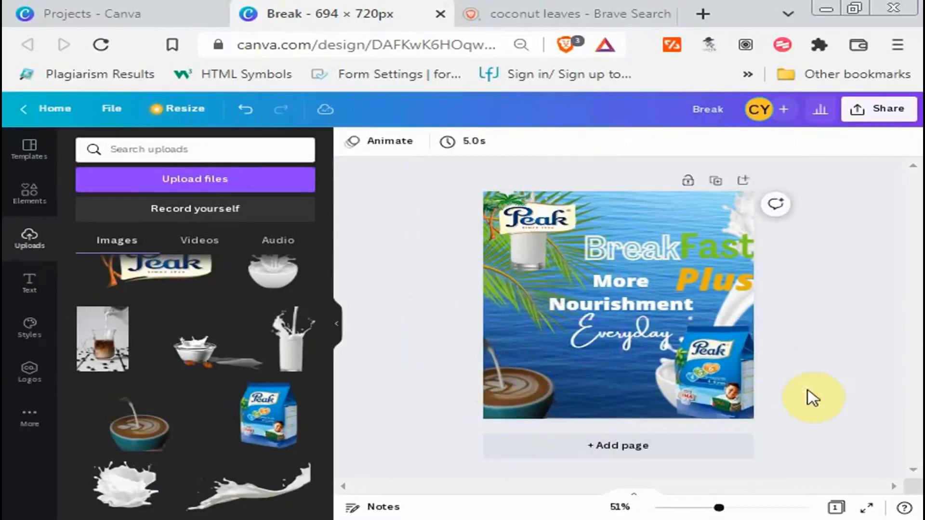
Step: Add a subheading at about size 39.8 reading "with BREAKFAST plus Peak 4-5-6 Fortified with DHA Advantage"
left_click(29, 284)
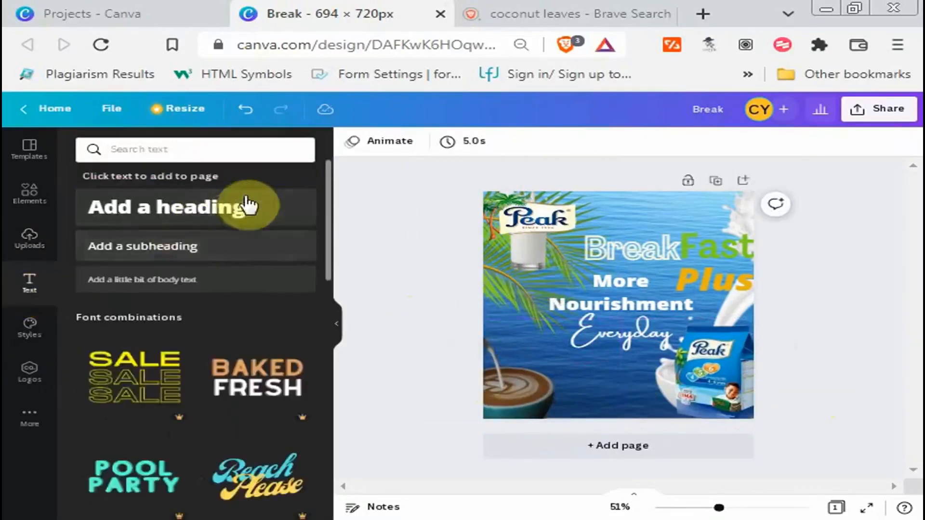
left_click(204, 244)
left_click_drag(552, 291, 506, 285)
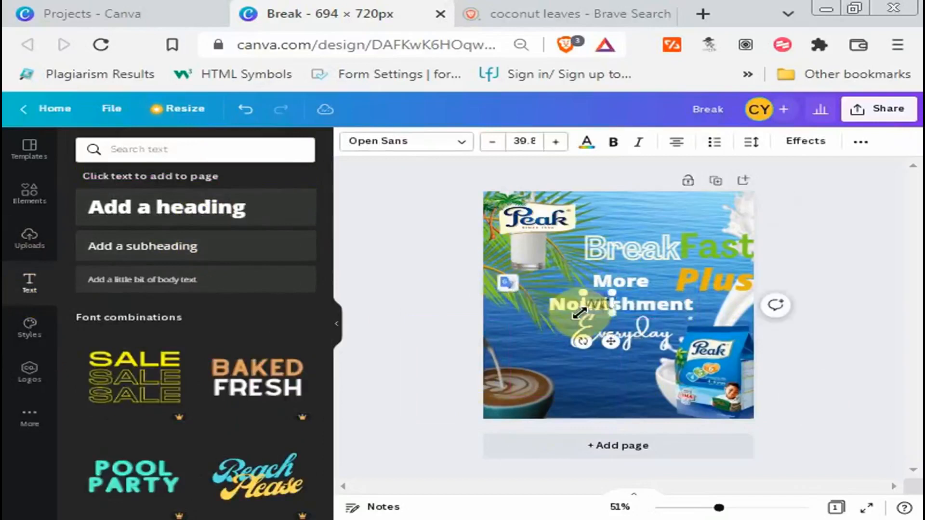
type("plus")
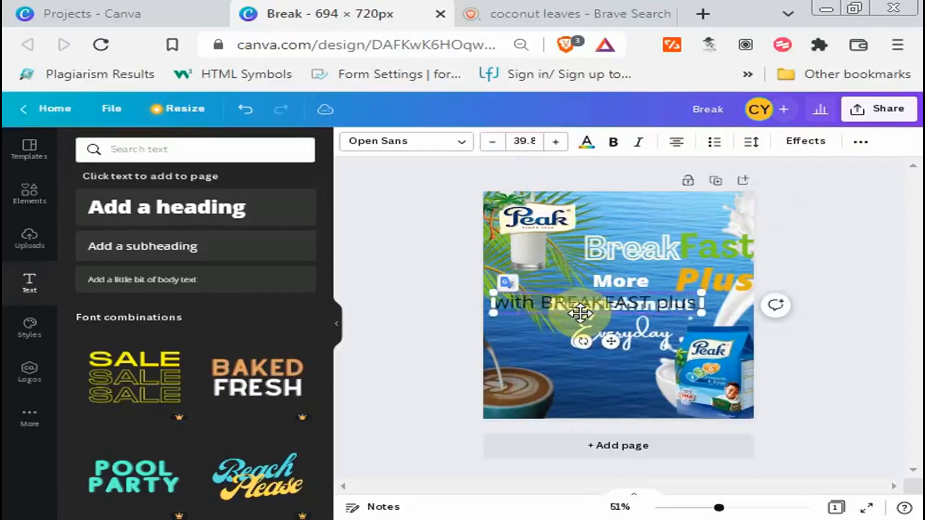
key("Return")
type("Peak 4-5-6")
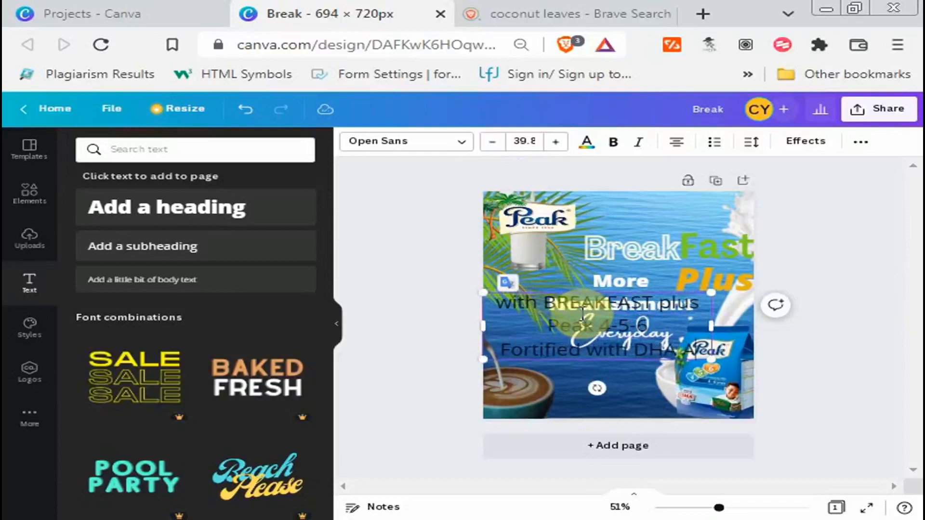
type("dvantage")
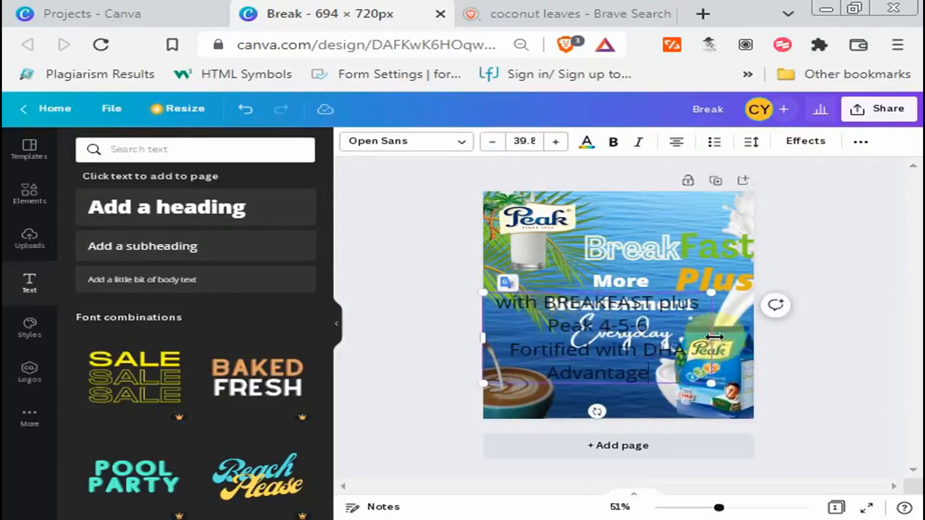
Step: Widen the new subheading's text box and capitalize its first word as "With"
left_click_drag(711, 338, 760, 338)
left_click_drag(483, 293, 469, 329)
left_click(499, 313)
key("BackSpace")
type("W")
Step: Shrink the subheading to size 23 and place it along the page's bottom edge, beside the milk pack
left_click_drag(627, 370, 620, 421)
left_click_drag(461, 352, 528, 385)
left_click_drag(654, 421, 607, 441)
left_click_drag(483, 388, 510, 399)
left_click_drag(615, 440, 592, 446)
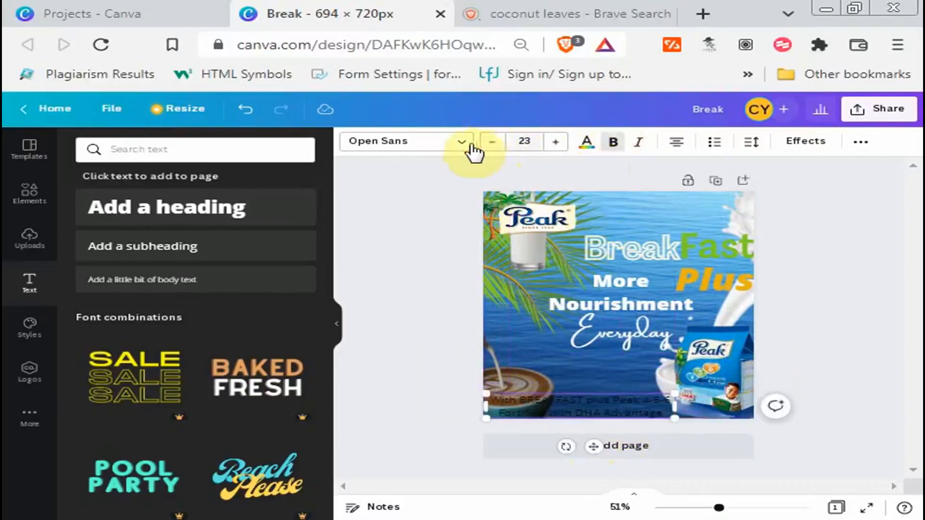
Step: Set the whole bottom subheading in the Anteb Bold font
left_click(466, 146)
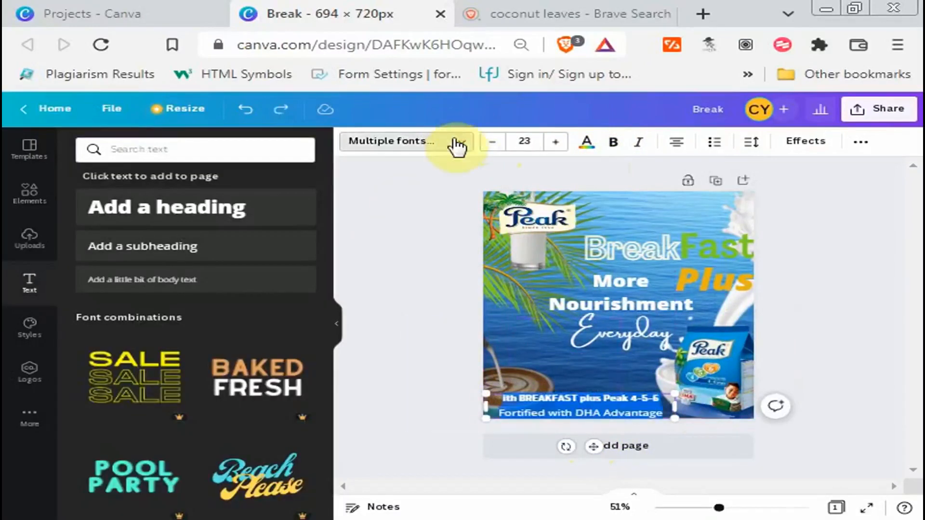
left_click(455, 145)
left_click(204, 197)
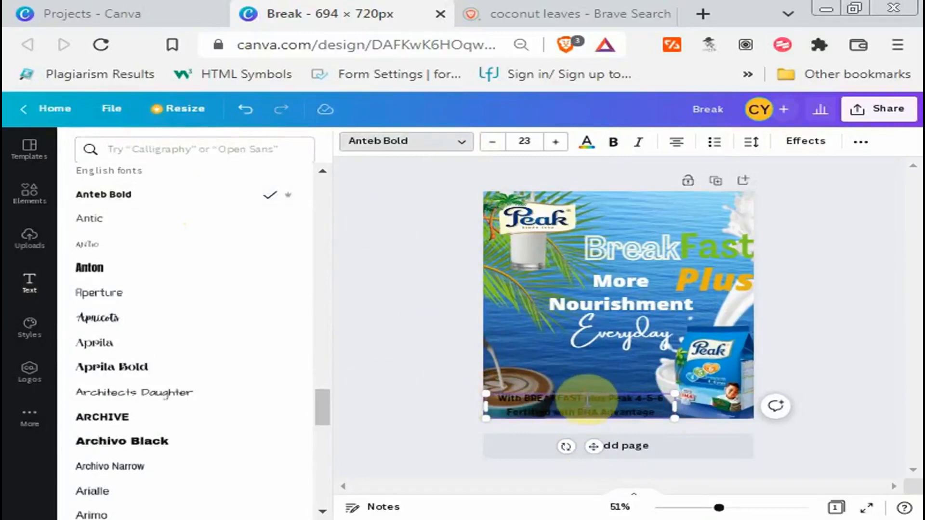
Step: Colour the word BREAKFAST yellow-orange and the numbers 4-5-6 white in the bottom subheading
double_click(585, 398)
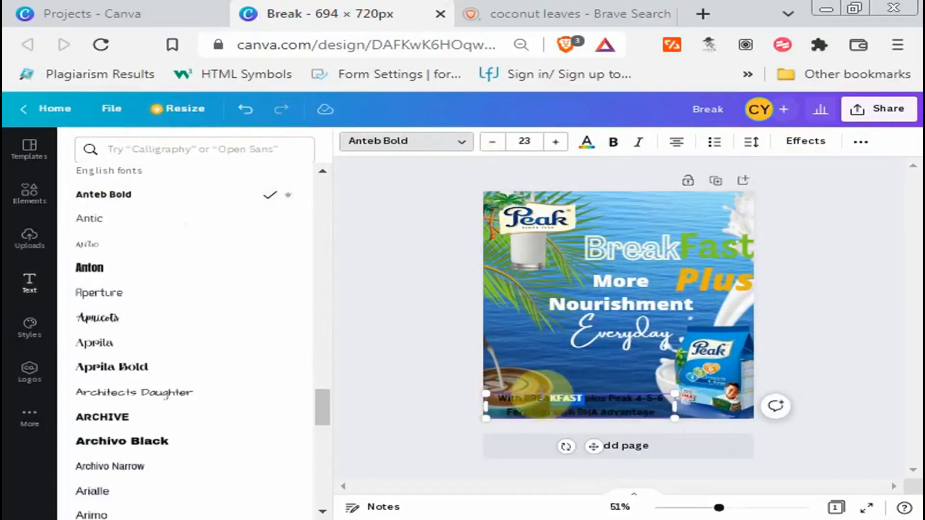
left_click(586, 144)
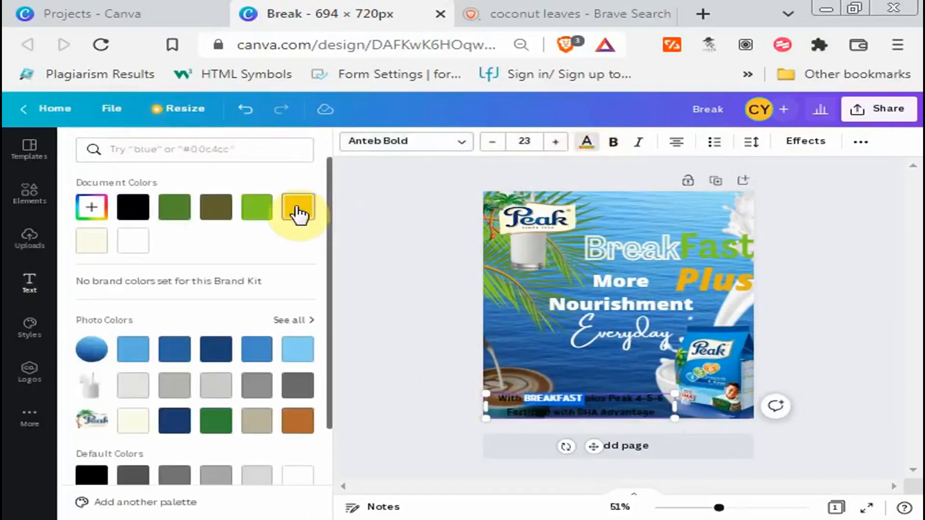
left_click_drag(667, 399, 636, 398)
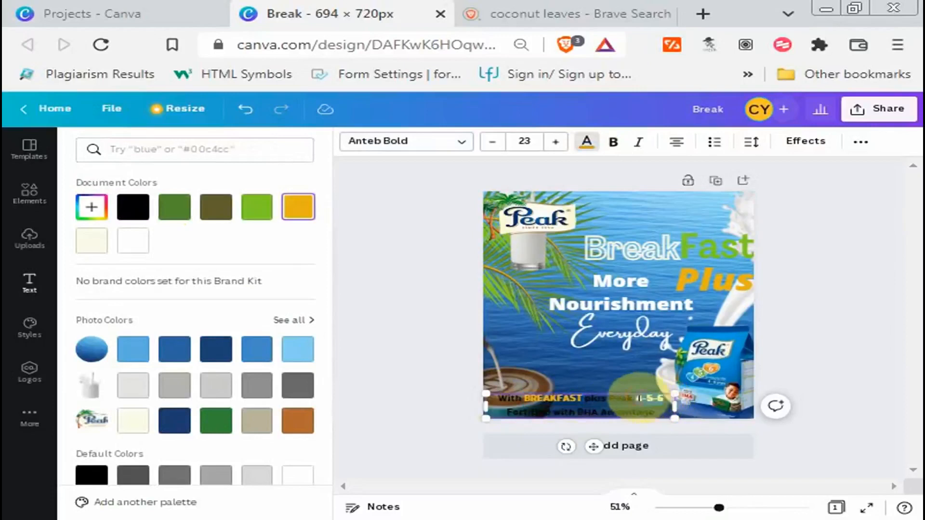
left_click(132, 422)
left_click(837, 376)
left_click(835, 377)
Step: Move the bottom subheading slightly up from the page edge and enlarge it a little
left_click(510, 417)
left_click_drag(591, 438, 587, 429)
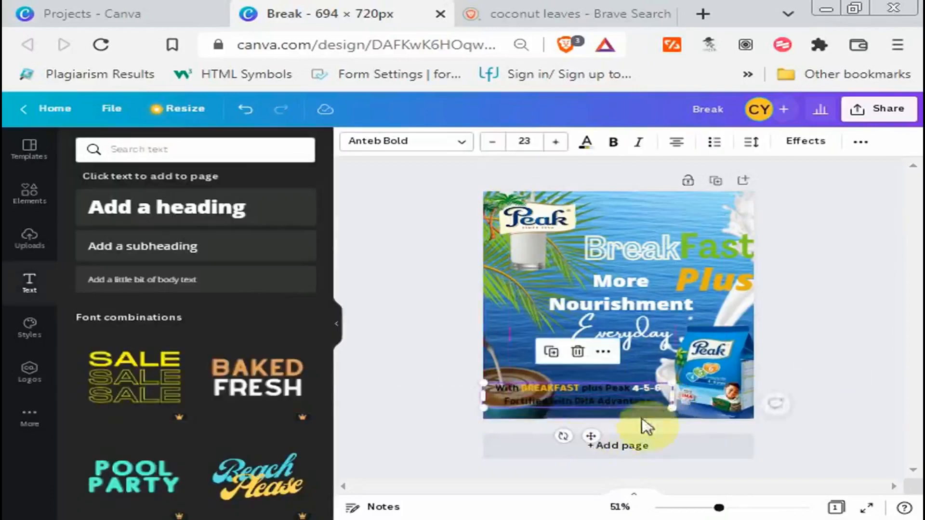
left_click_drag(671, 409, 684, 438)
left_click_drag(628, 393, 626, 393)
left_click(866, 285)
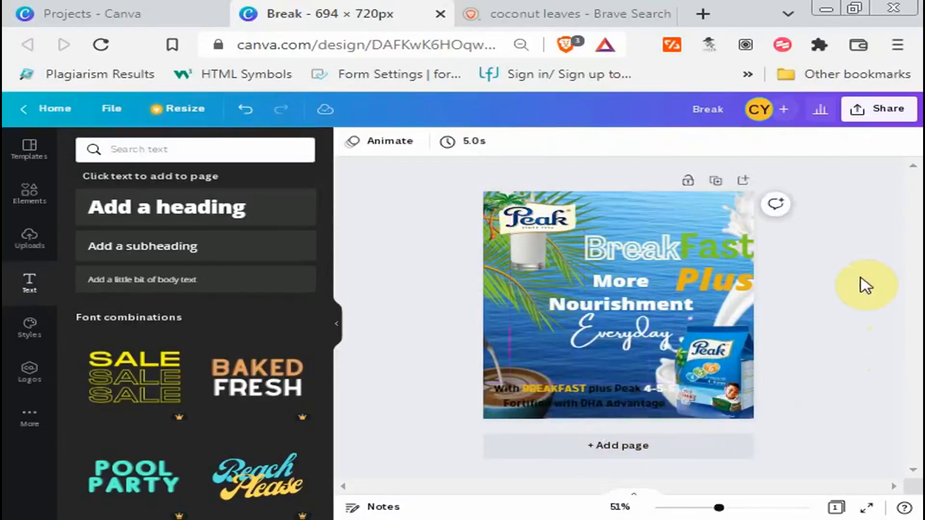
Step: Add the uploaded stretched milk splash image, enlarge it and place it across the slogan in the middle of the page
left_click(30, 240)
left_click(258, 490)
left_click_drag(694, 278, 751, 201)
left_click_drag(683, 303, 647, 287)
mouse_move(530, 321)
left_mouse_down()
mouse_move(502, 323)
mouse_move(512, 323)
left_mouse_up()
Step: Send the milk splash backward so it lies behind the slogan and heading text
right_click(605, 297)
left_click(648, 289)
right_click(631, 292)
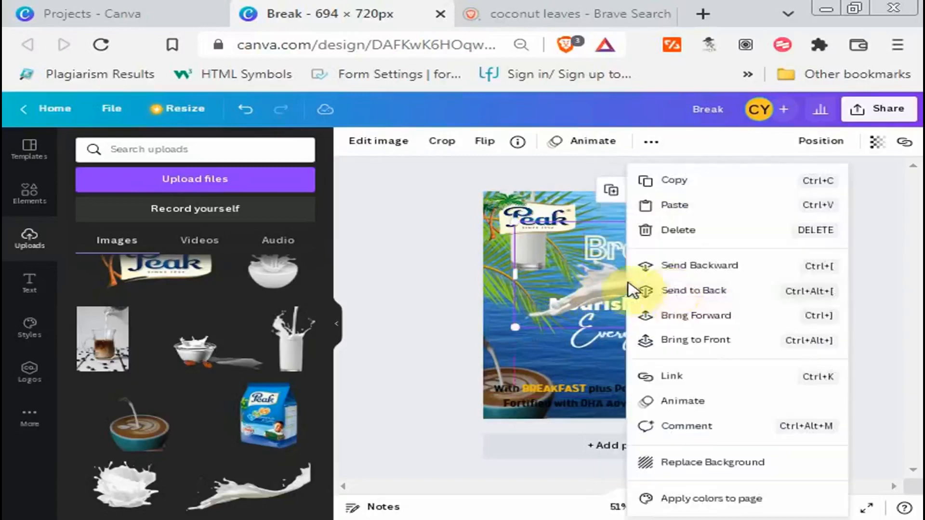
left_click(630, 292)
left_click(846, 272)
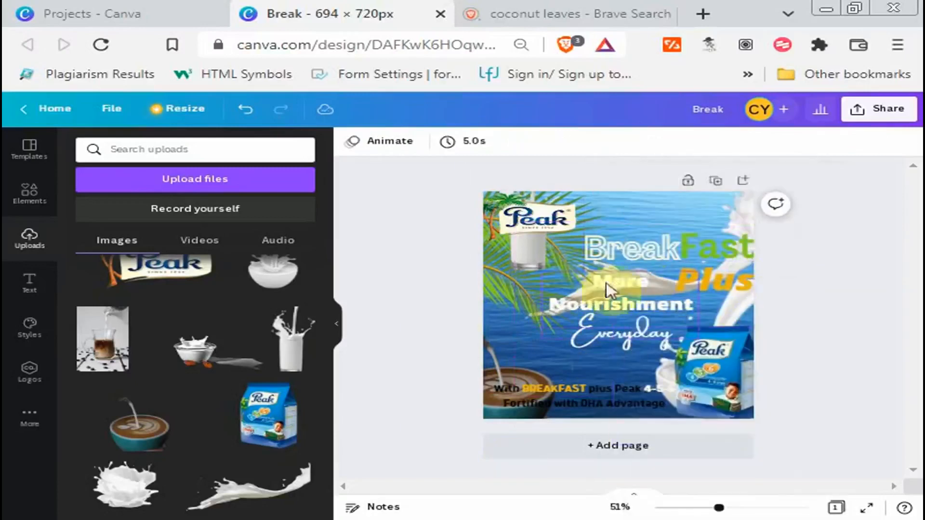
Step: Download the finished flyer as a PNG at 694 × 720 px
left_click(878, 120)
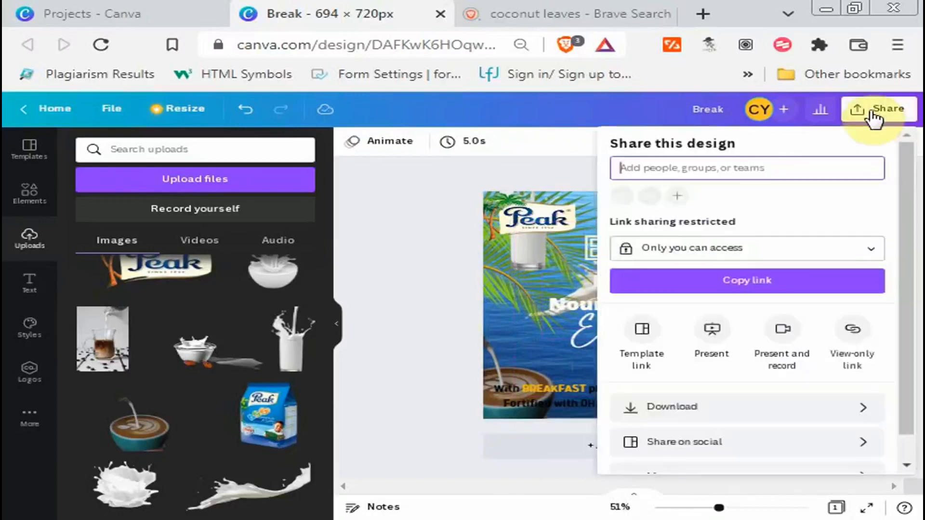
scroll(909, 337, "down", 1)
left_click(809, 380)
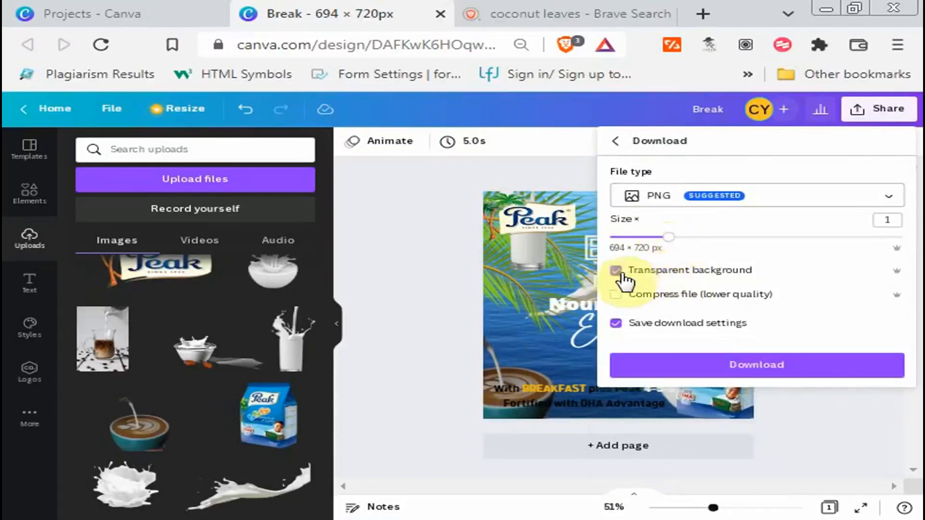
left_click(688, 372)
left_click(688, 372)
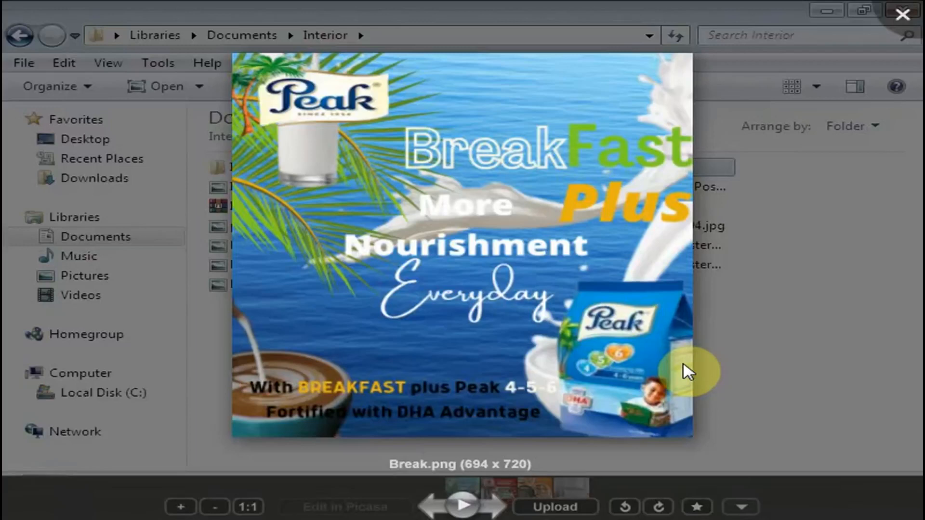
Step: Enlarge the downloaded Break.png in the image viewer to examine the finished flyer
scroll(688, 372, "up", 2)
scroll(436, 203, "up", 1)
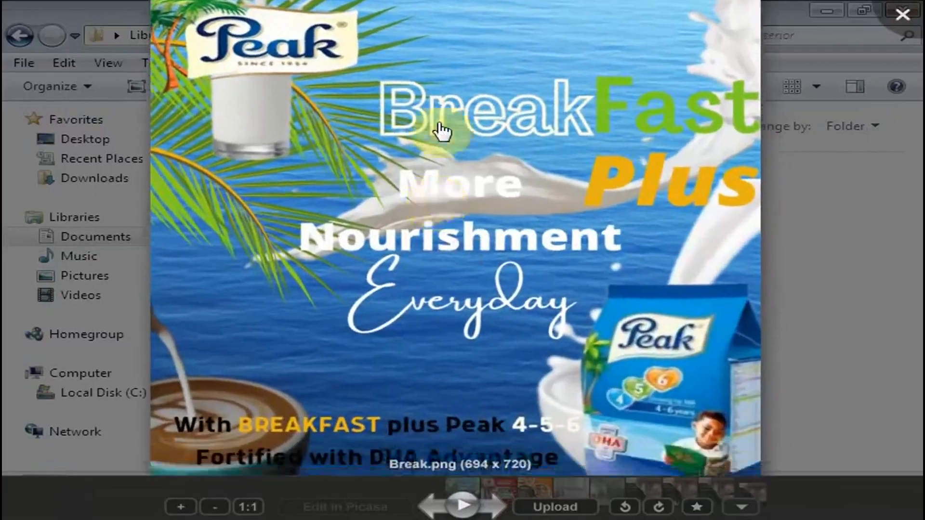